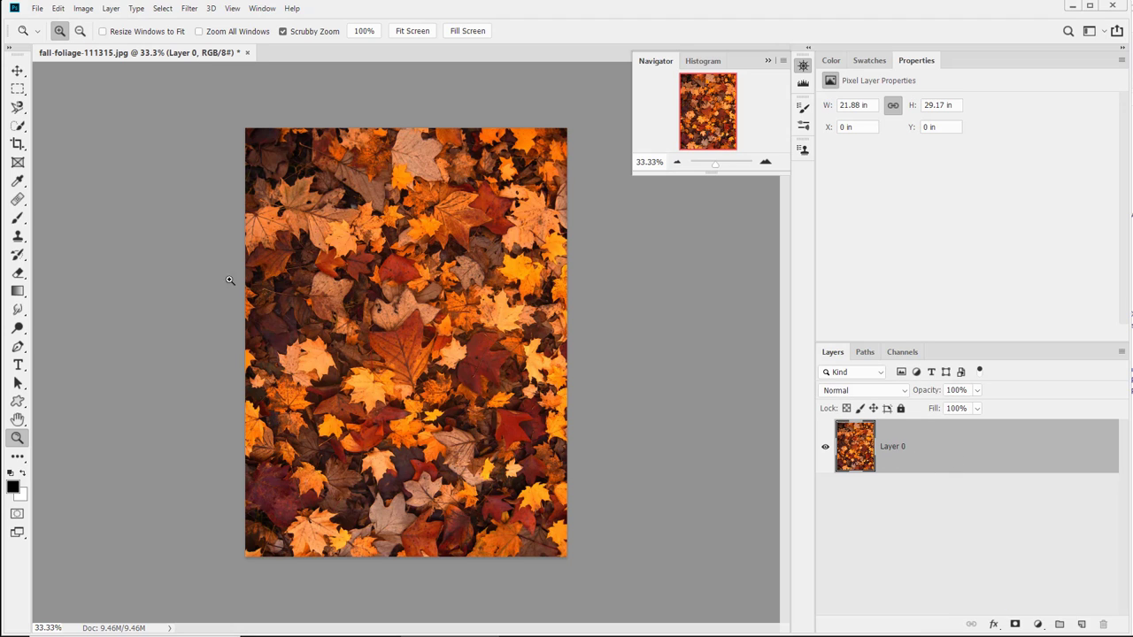
# - Convert Layer 0 to a Smart Object
pyautogui.moveTo(355, 300); pyautogui.dragTo(370, 301)
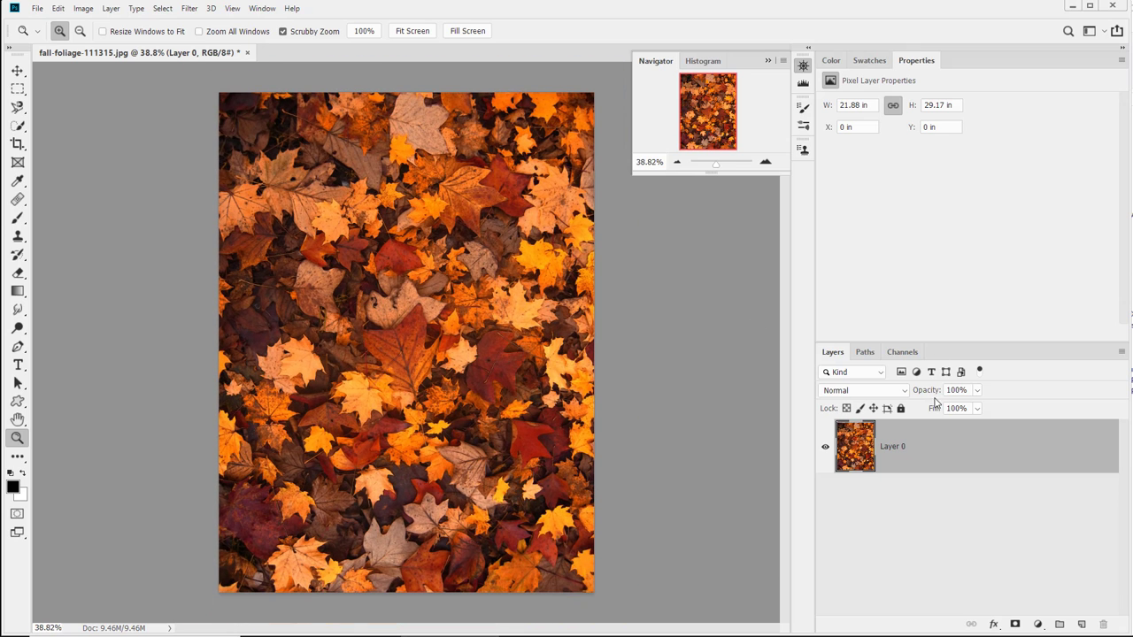
pyautogui.rightClick(890, 459)
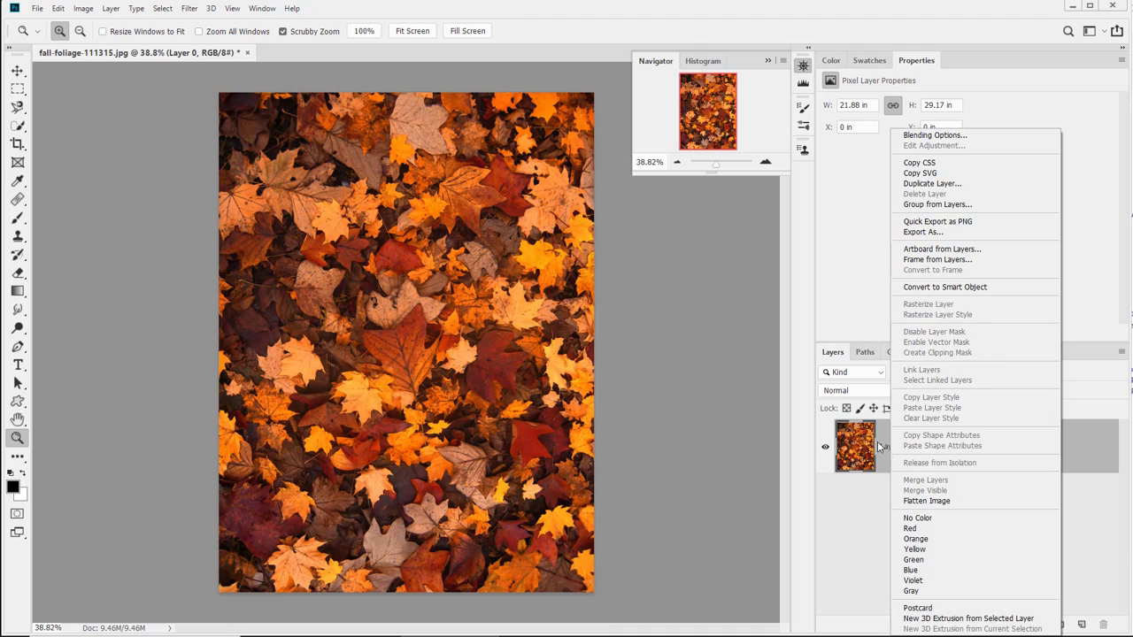
pyautogui.click(990, 292)
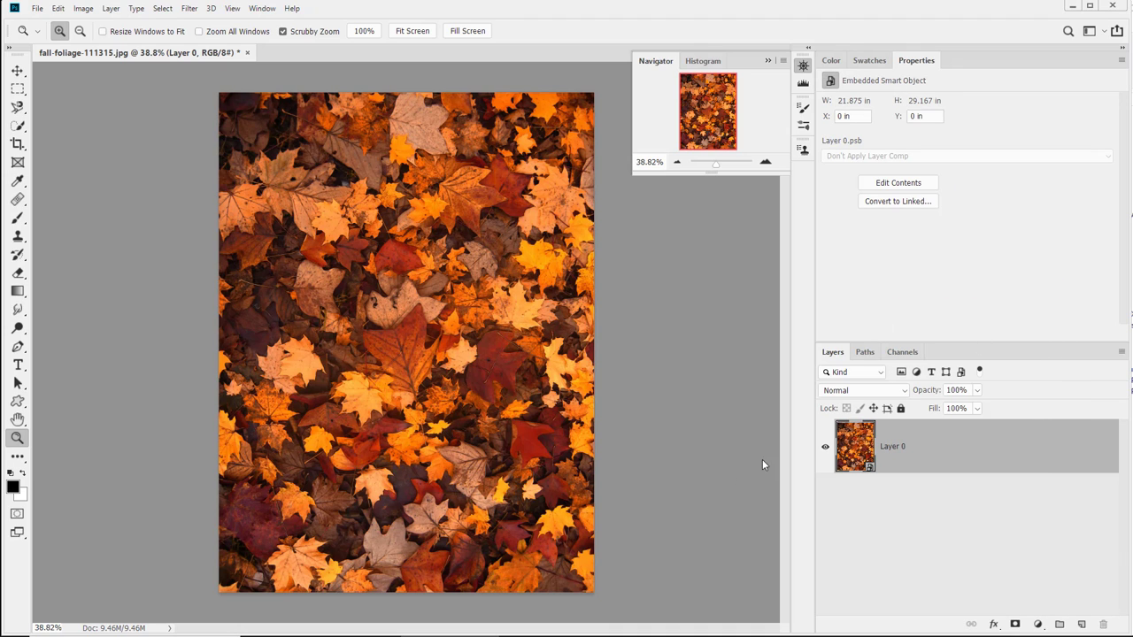
# - Start Puppet Warp on the fall foliage Smart Object
pyautogui.click(37, 9)
pyautogui.click(37, 9)
pyautogui.click(58, 9)
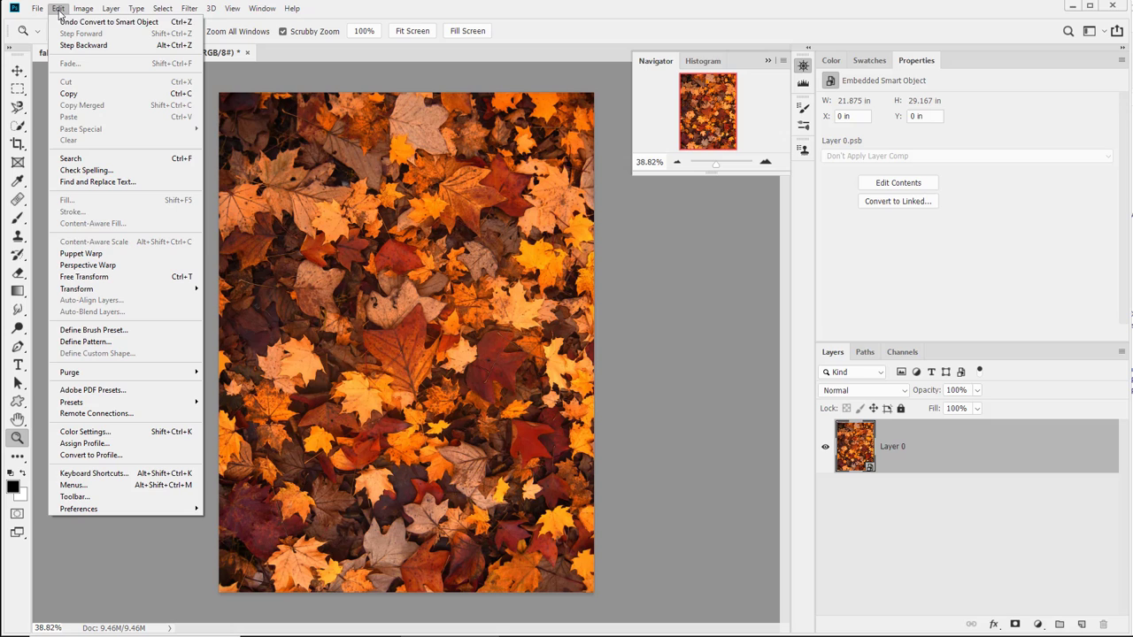
pyautogui.click(88, 254)
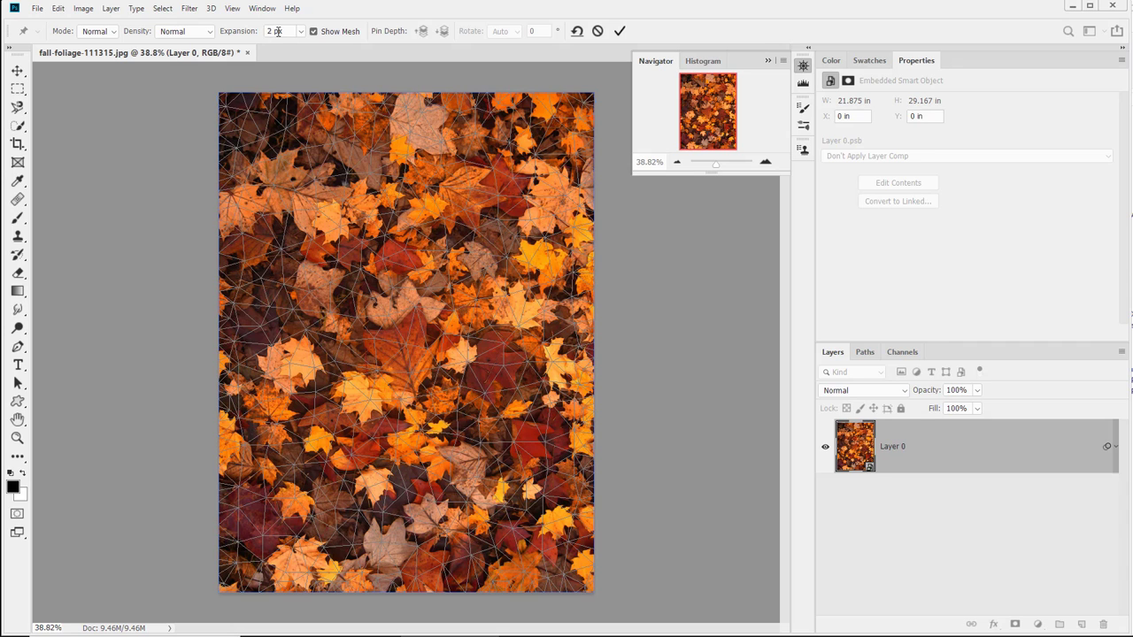
# - Set the Puppet Warp expansion to 0 px and the density to More Points, with the mesh hidden
pyautogui.click(277, 31)
pyautogui.write('0')
pyautogui.press('Return')
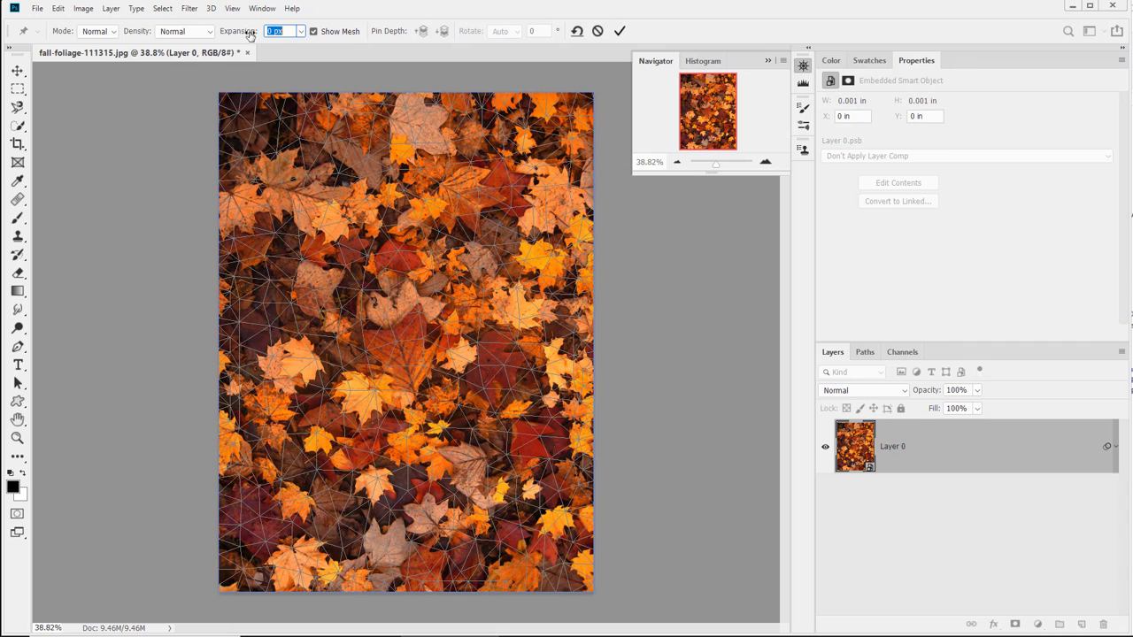
pyautogui.click(191, 33)
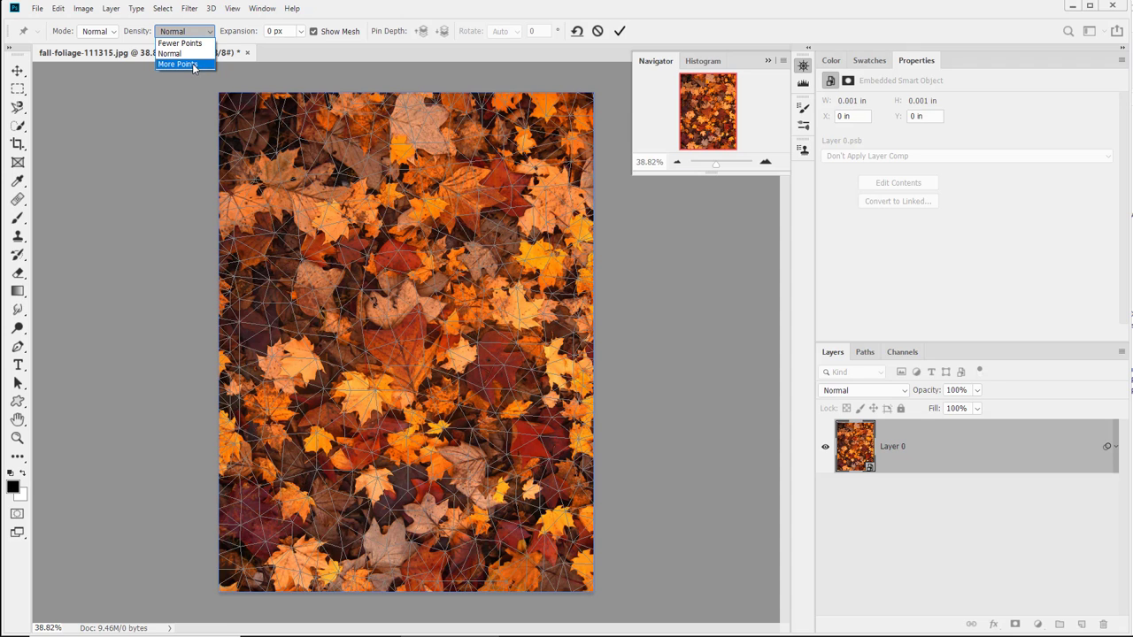
pyautogui.click(178, 64)
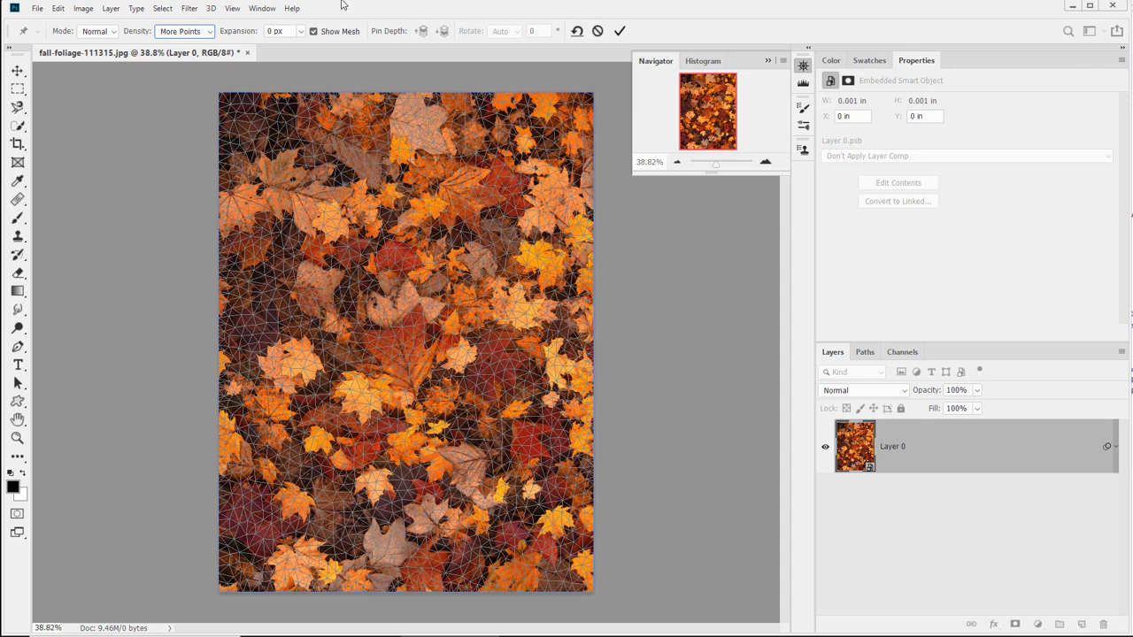
pyautogui.click(314, 31)
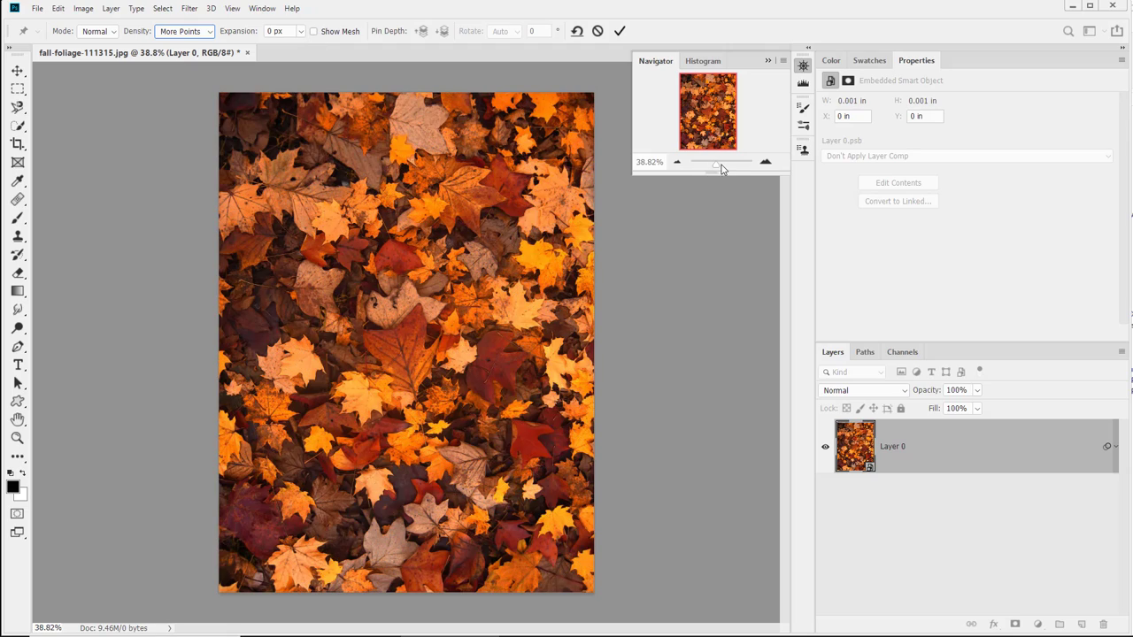
# - Try moving and rotating the image around test pins near the large central red leaf, and remove all pins
pyautogui.moveTo(717, 166); pyautogui.dragTo(719, 167)
pyautogui.click(406, 313)
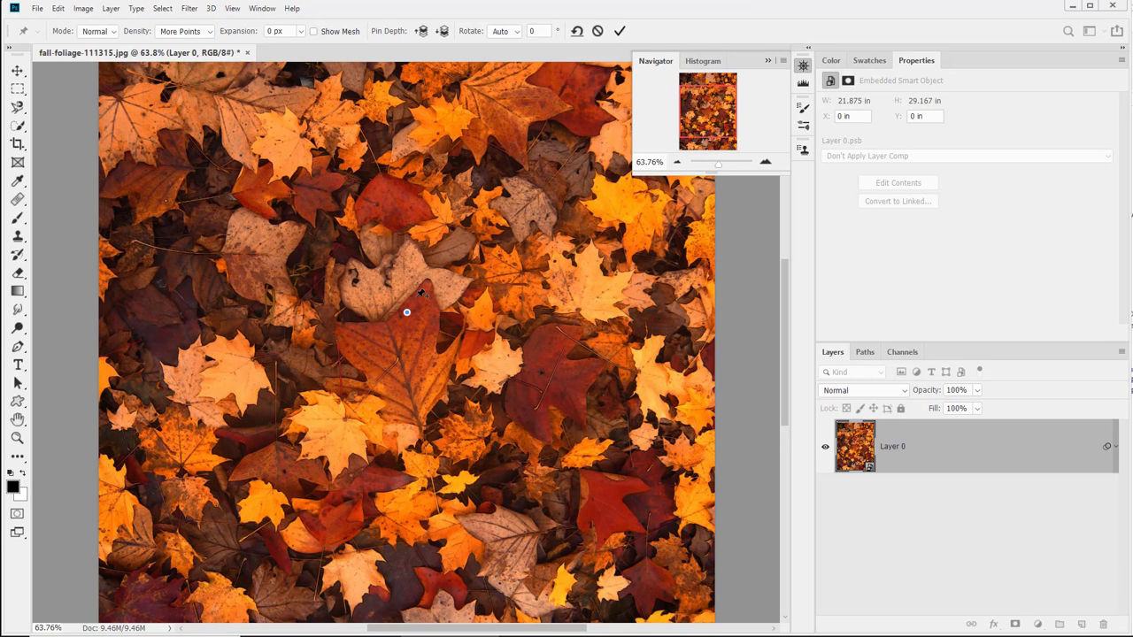
pyautogui.press('alt')
pyautogui.moveTo(445, 300); pyautogui.dragTo(415, 245)
pyautogui.hotkey('ctrl', 'z')
pyautogui.click(408, 201)
pyautogui.click(407, 315)
pyautogui.moveTo(444, 293); pyautogui.dragTo(432, 352)
pyautogui.hotkey('ctrl', 'z')
pyautogui.hotkey('ctrl', 'z')
pyautogui.hotkey('ctrl', 'z')
pyautogui.click(577, 31)
# - Place a closed ring of warp pins around the dark area above and beside the large red leaf's tip
pyautogui.click(272, 326)
pyautogui.click(257, 292)
pyautogui.click(261, 256)
pyautogui.click(269, 242)
pyautogui.click(280, 226)
pyautogui.click(293, 215)
pyautogui.click(312, 208)
pyautogui.click(345, 207)
pyautogui.click(368, 214)
pyautogui.click(403, 233)
pyautogui.click(410, 265)
pyautogui.click(405, 280)
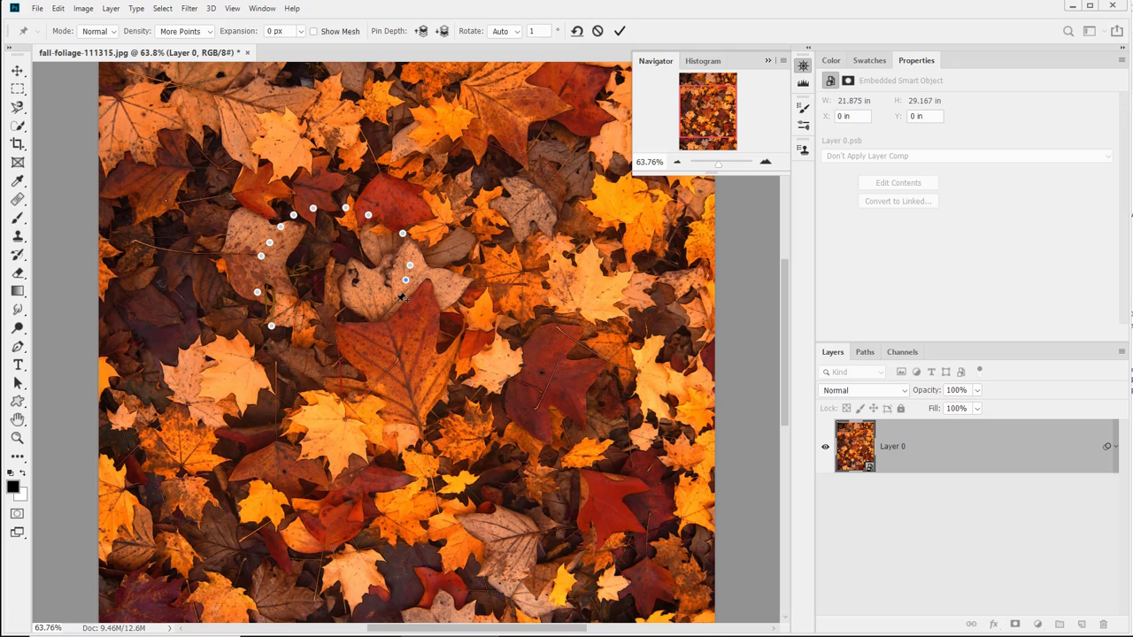
pyautogui.click(397, 296)
pyautogui.click(376, 316)
pyautogui.click(359, 330)
pyautogui.click(329, 338)
pyautogui.click(311, 338)
pyautogui.click(300, 340)
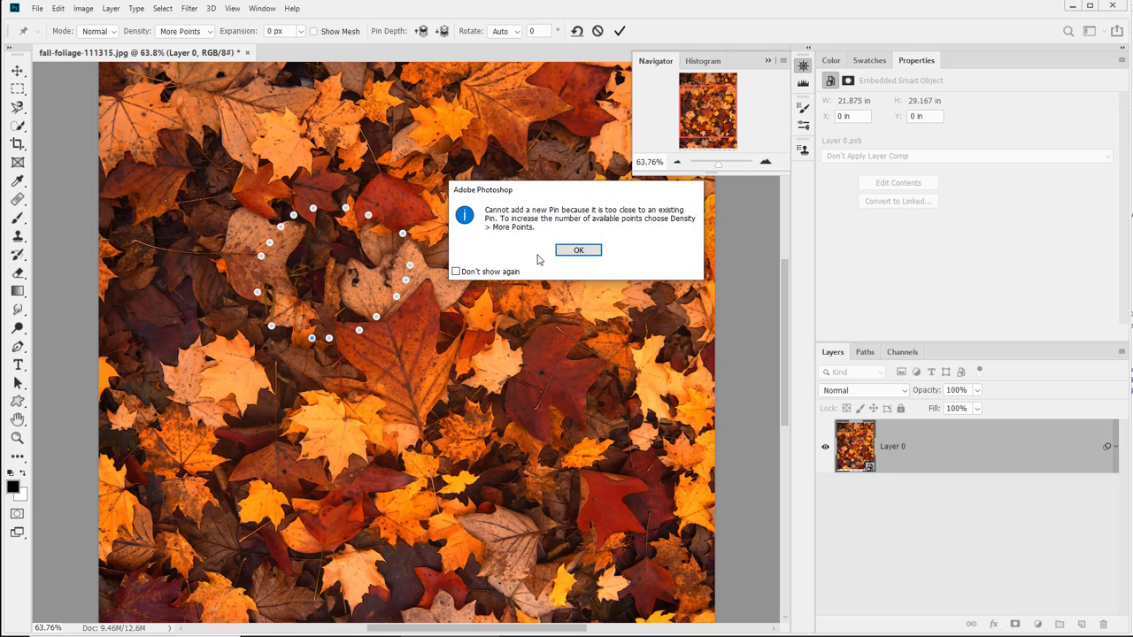
pyautogui.click(579, 251)
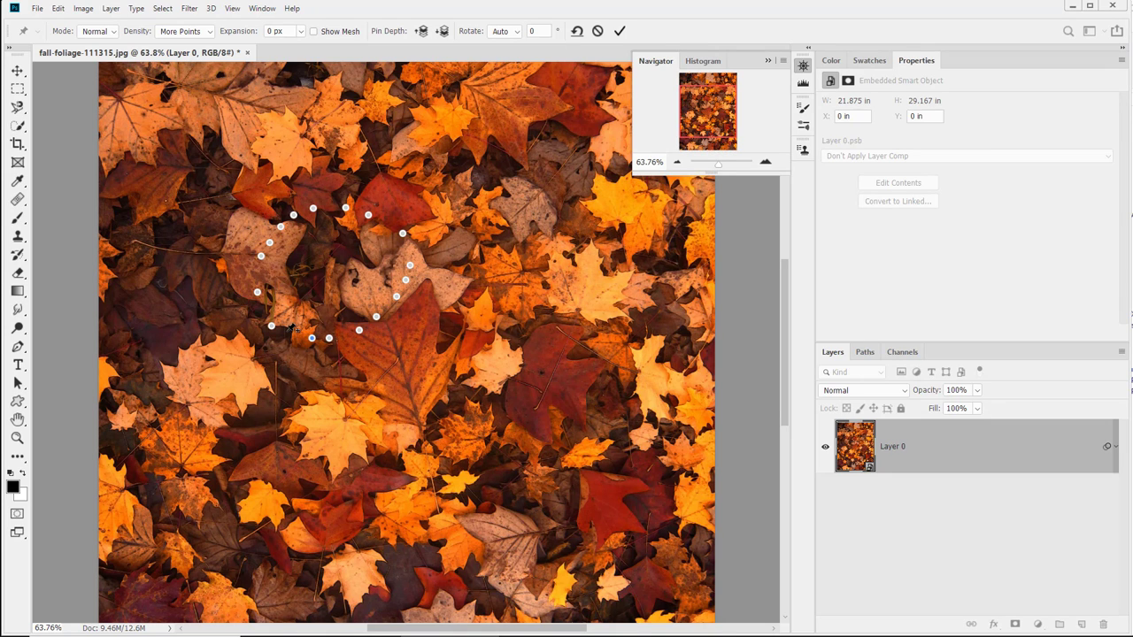
pyautogui.click(287, 329)
# - Add a pin at the centre of the ring, try rotating the image around it, and undo the rotation
pyautogui.click(323, 277)
pyautogui.moveTo(329, 281)
pyautogui.mouseDown()
pyautogui.moveTo(333, 297)
pyautogui.moveTo(342, 266)
pyautogui.moveTo(336, 292)
pyautogui.mouseUp()
pyautogui.hotkey('ctrl', 'z')
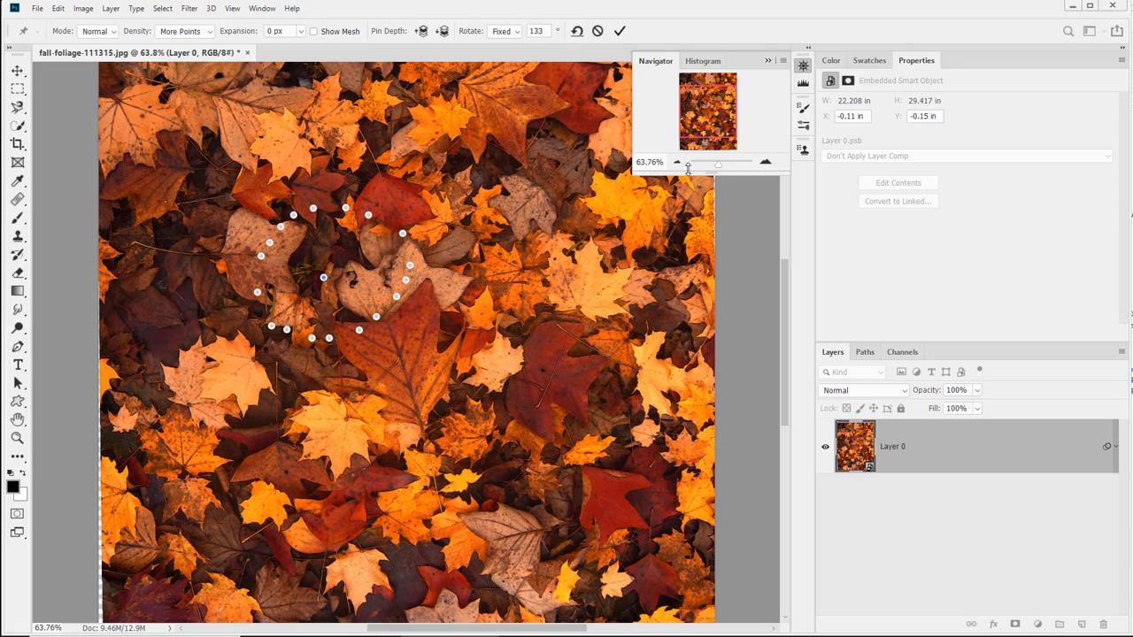
pyautogui.click(345, 207)
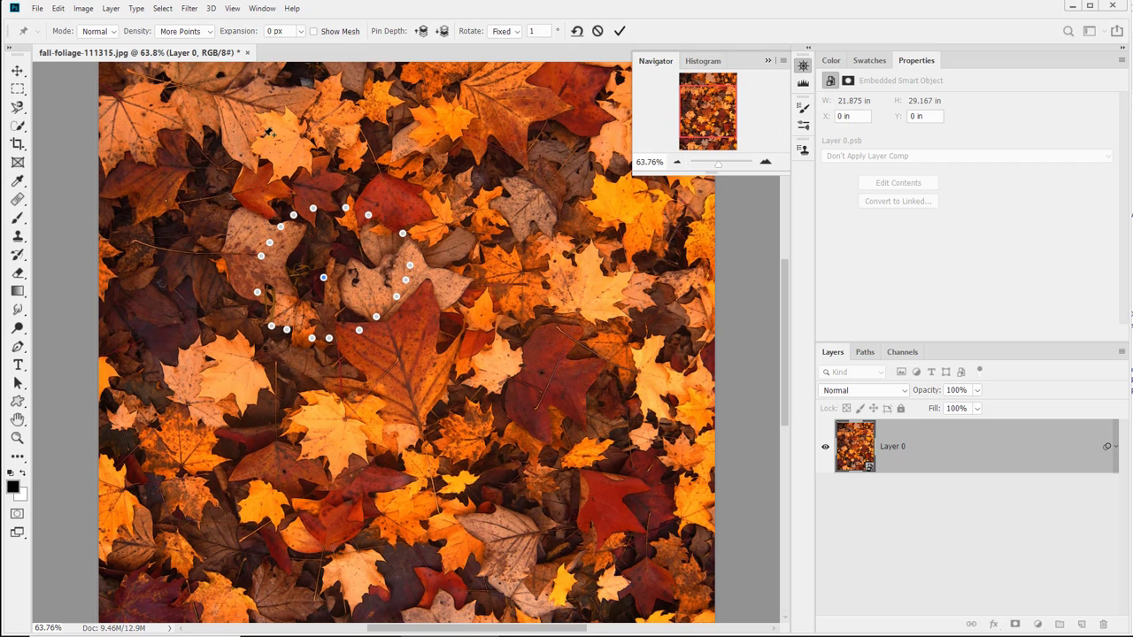
# - Place a second, wider ring of pins around the first ring to hold the surrounding leaves
pyautogui.click(243, 149)
pyautogui.click(213, 195)
pyautogui.click(202, 270)
pyautogui.click(217, 361)
pyautogui.click(306, 389)
pyautogui.click(421, 367)
pyautogui.click(461, 294)
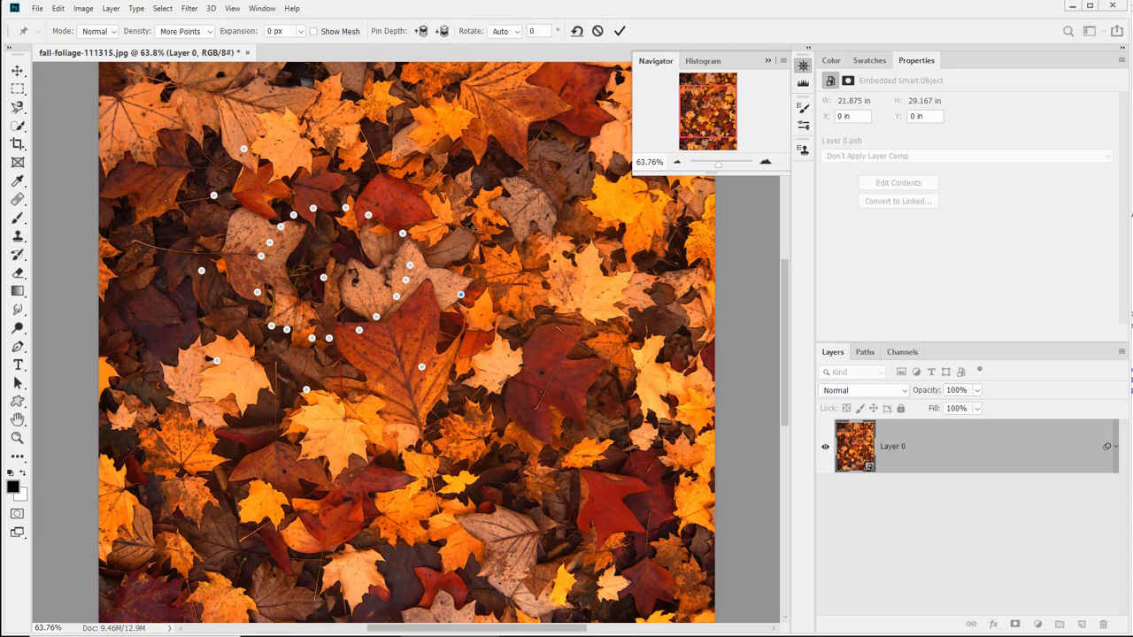
pyautogui.click(465, 212)
pyautogui.click(422, 152)
pyautogui.click(334, 130)
# - Replace the misplaced pin on the outer ring and fill the ring's lower gaps with more pins
pyautogui.moveTo(208, 305); pyautogui.dragTo(196, 303)
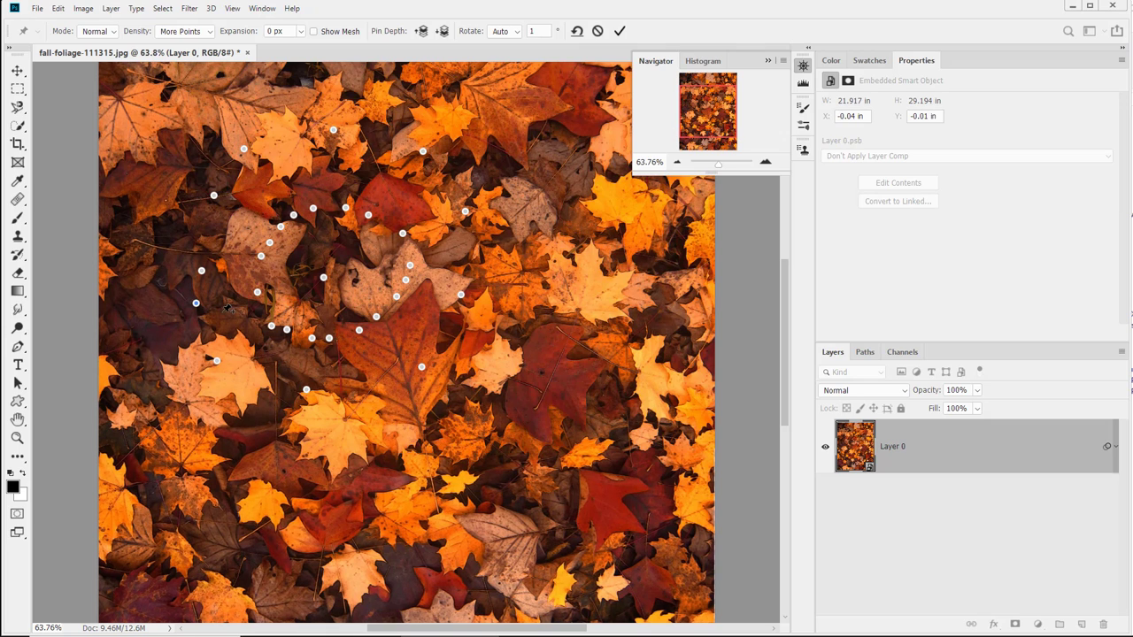
pyautogui.click(252, 383)
pyautogui.keyDown('alt'); pyautogui.click(196, 303); pyautogui.keyUp('alt')
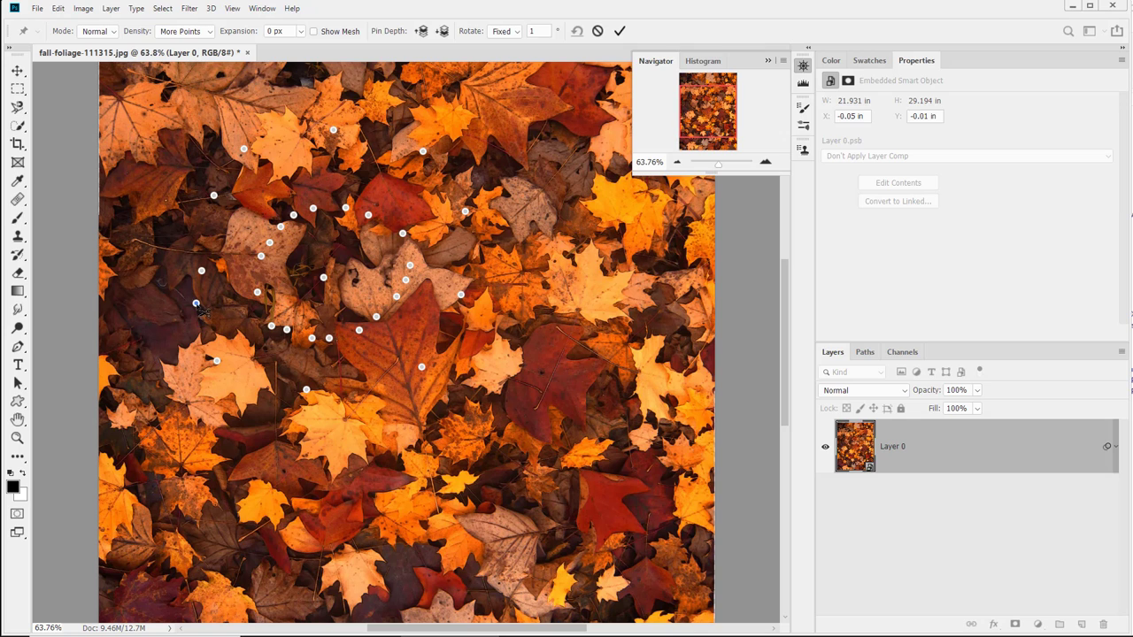
pyautogui.click(194, 312)
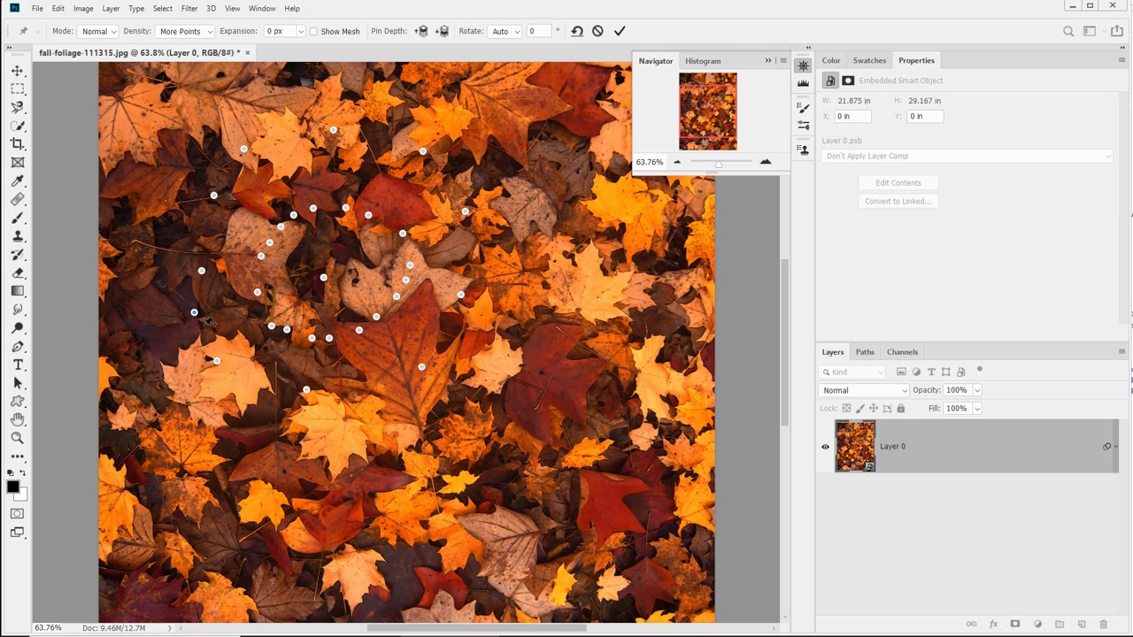
pyautogui.click(251, 381)
pyautogui.click(371, 383)
# - Try rotating the ring's centre pin by about 102°, and undo the rotation
pyautogui.click(324, 280)
pyautogui.moveTo(340, 265); pyautogui.dragTo(671, 470)
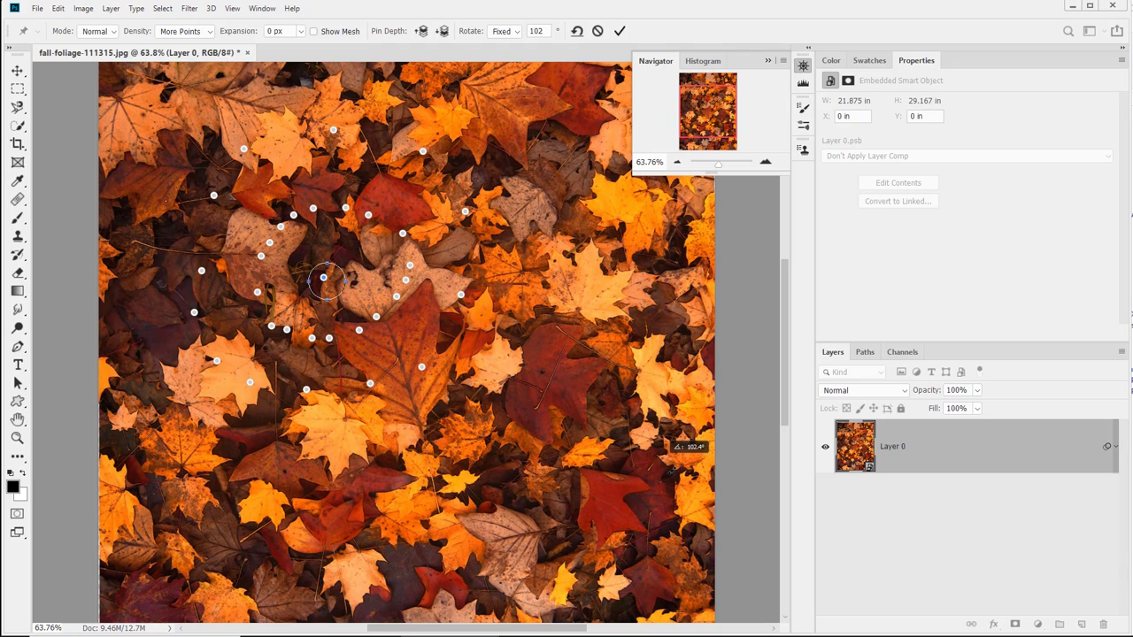
pyautogui.hotkey('ctrl', 'z')
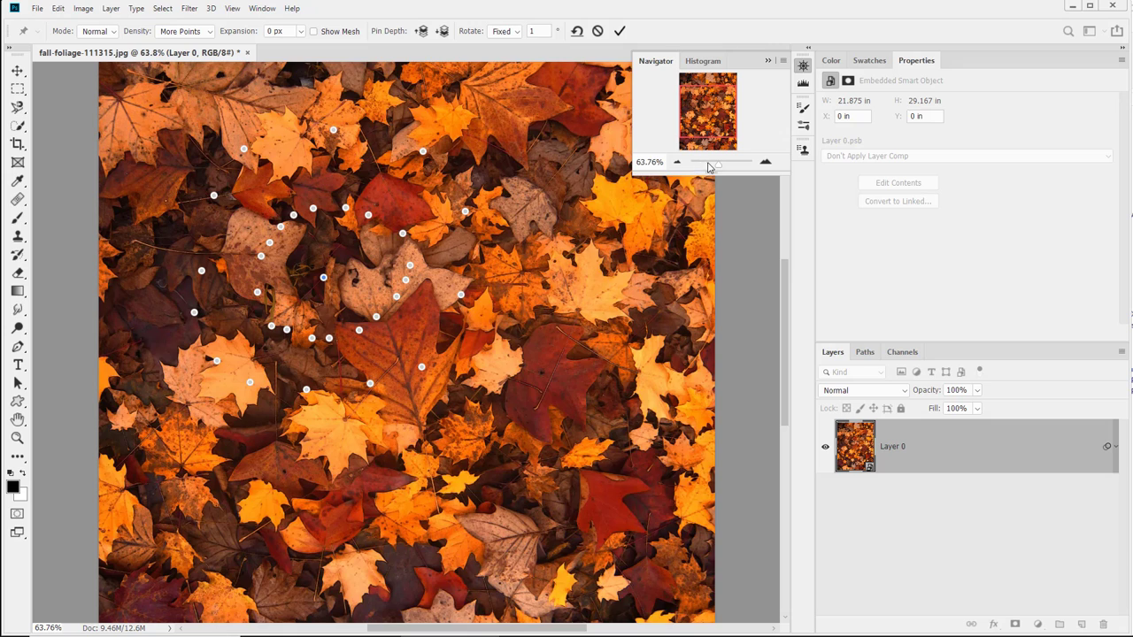
# - Pin the whole image border, with pins near all four corners and along each edge
pyautogui.moveTo(708, 167); pyautogui.dragTo(714, 168)
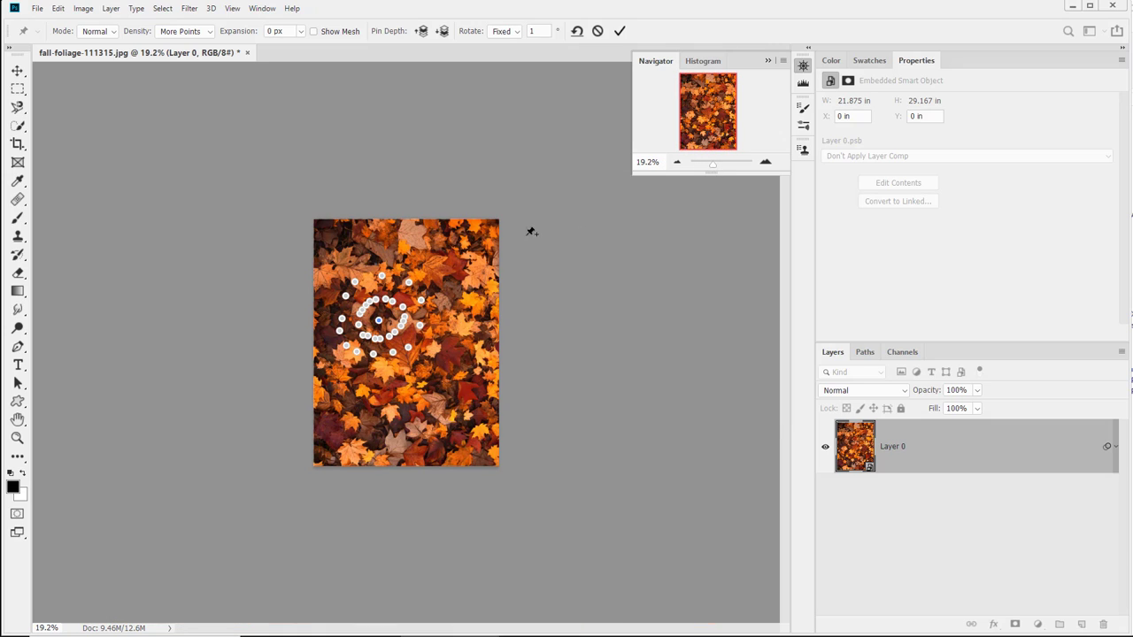
pyautogui.click(314, 218)
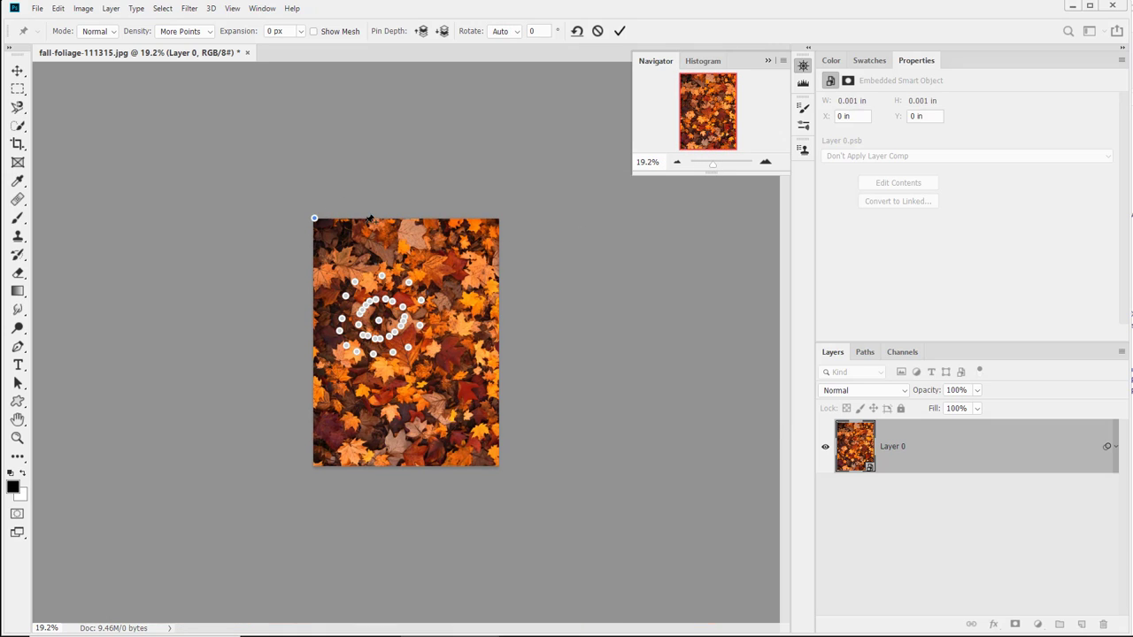
pyautogui.click(491, 218)
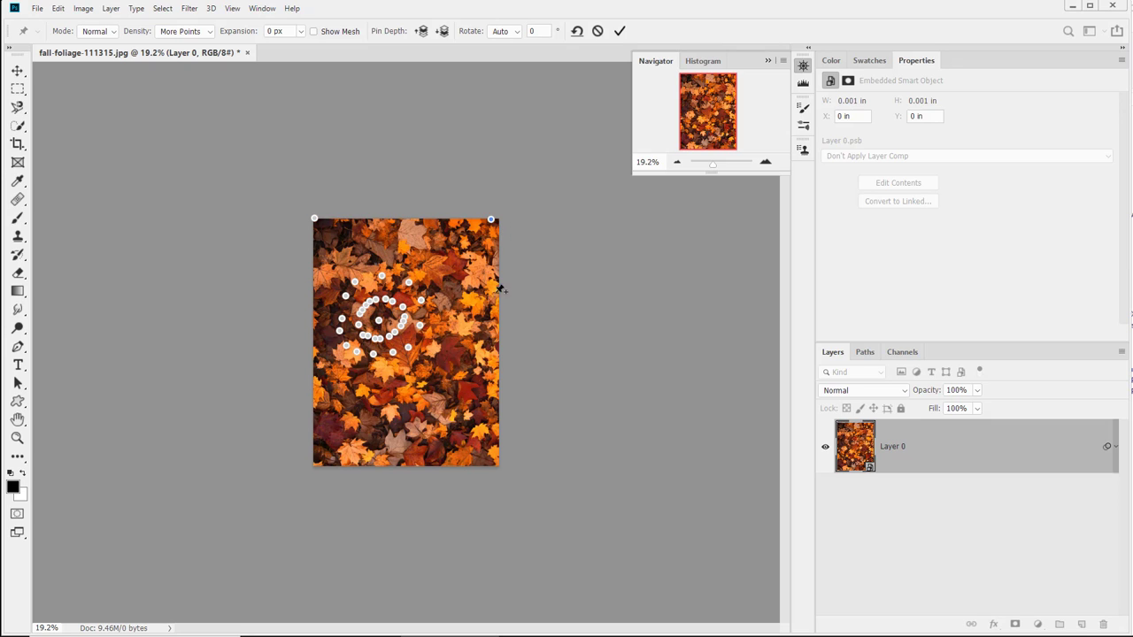
pyautogui.click(488, 458)
pyautogui.click(316, 457)
pyautogui.click(312, 373)
pyautogui.click(312, 310)
pyautogui.click(362, 218)
pyautogui.click(416, 217)
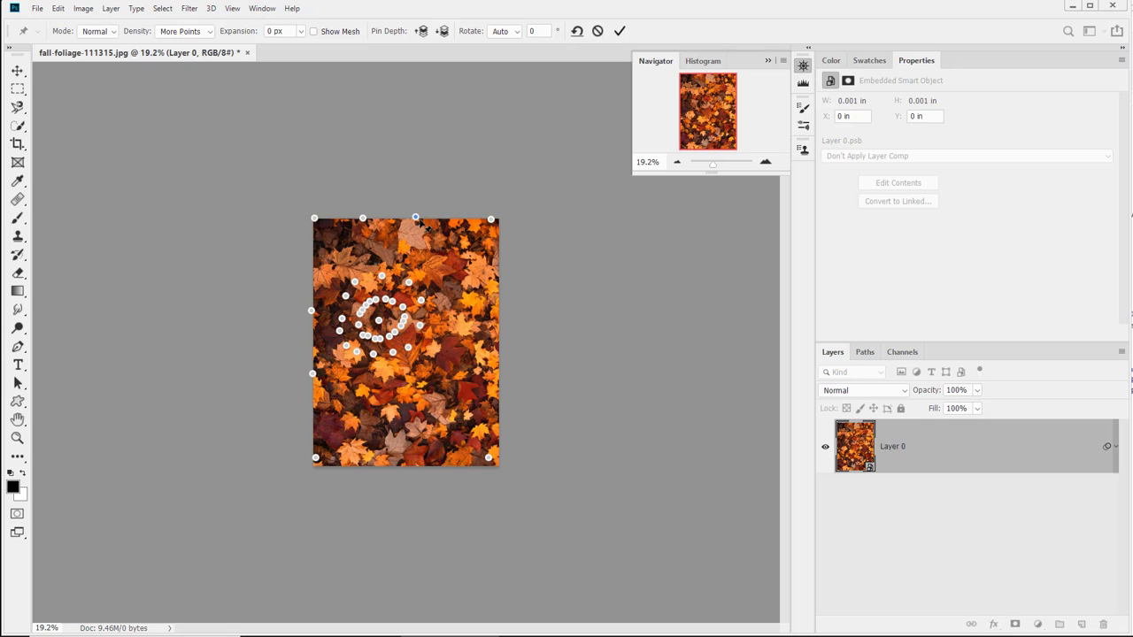
pyautogui.click(494, 289)
pyautogui.click(491, 367)
pyautogui.click(421, 461)
# - Rotate the ring's centre pin to about -32° and shift it slightly toward the image's upper left
pyautogui.moveTo(715, 166); pyautogui.dragTo(717, 167)
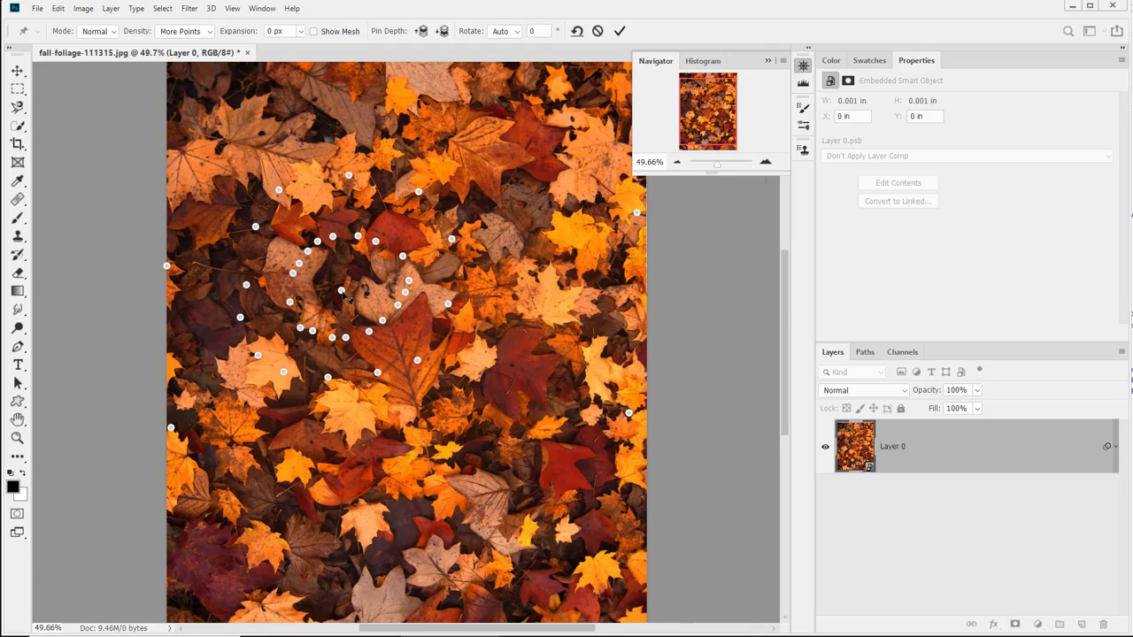
pyautogui.click(343, 292)
pyautogui.moveTo(355, 276); pyautogui.dragTo(341, 257)
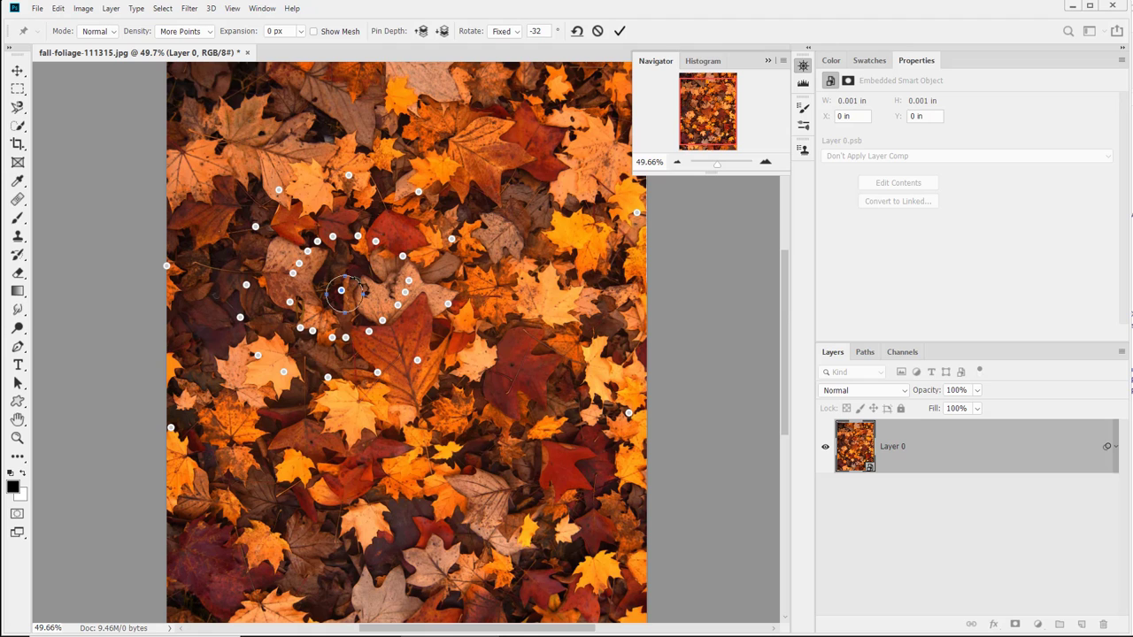
pyautogui.moveTo(365, 282); pyautogui.dragTo(389, 262)
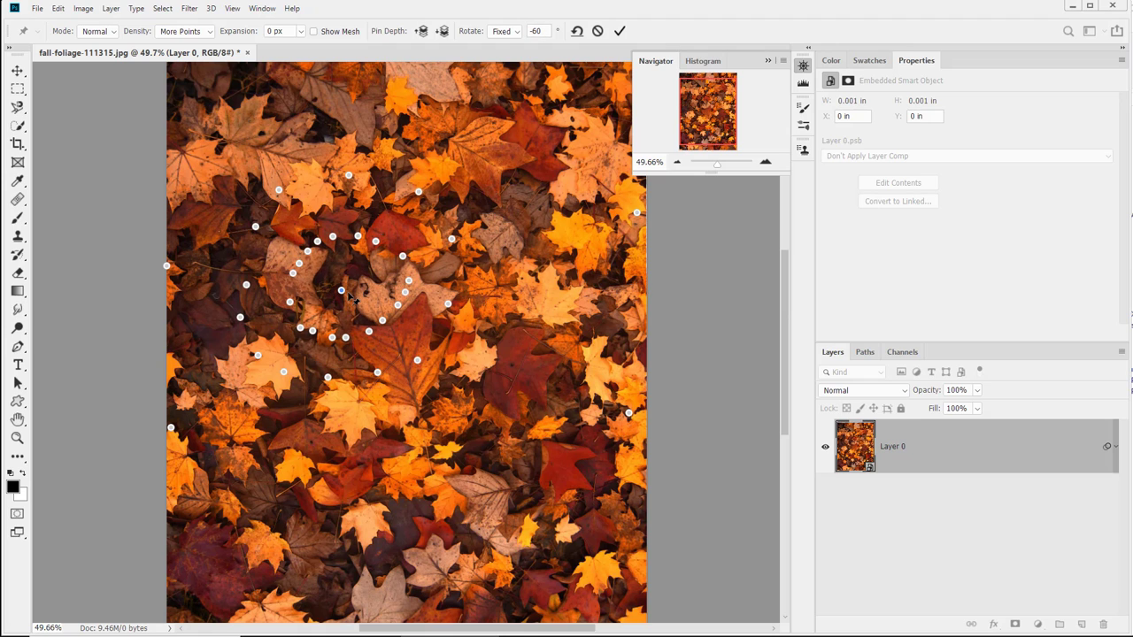
pyautogui.moveTo(352, 299)
pyautogui.mouseDown()
pyautogui.moveTo(340, 300)
pyautogui.moveTo(342, 283)
pyautogui.moveTo(354, 288)
pyautogui.moveTo(341, 300)
pyautogui.mouseUp()
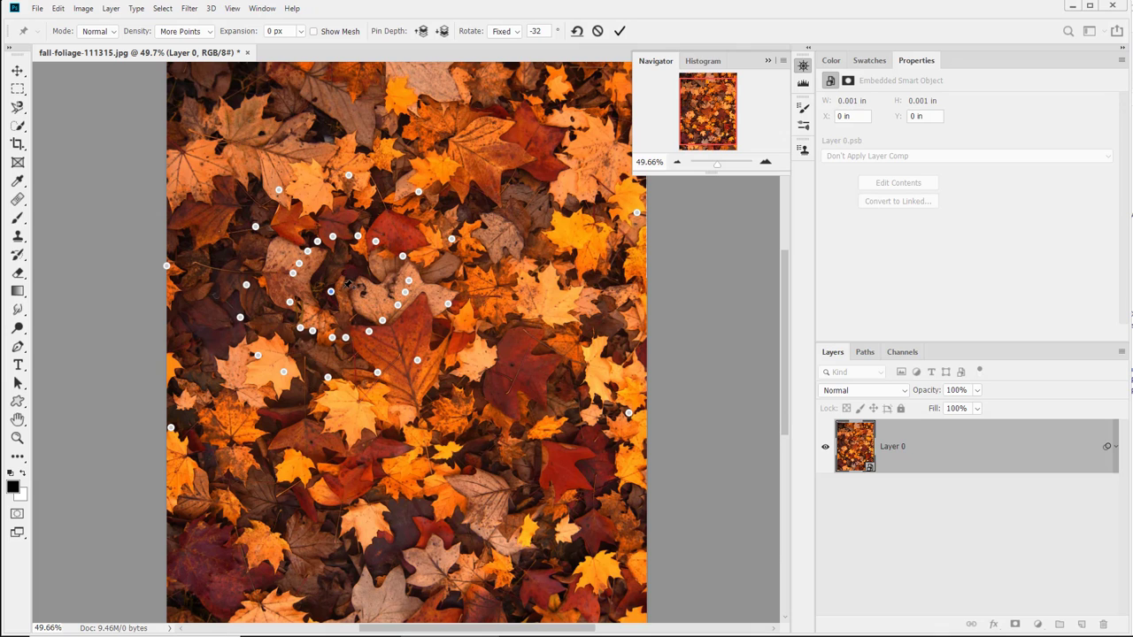
pyautogui.moveTo(333, 295); pyautogui.dragTo(337, 286)
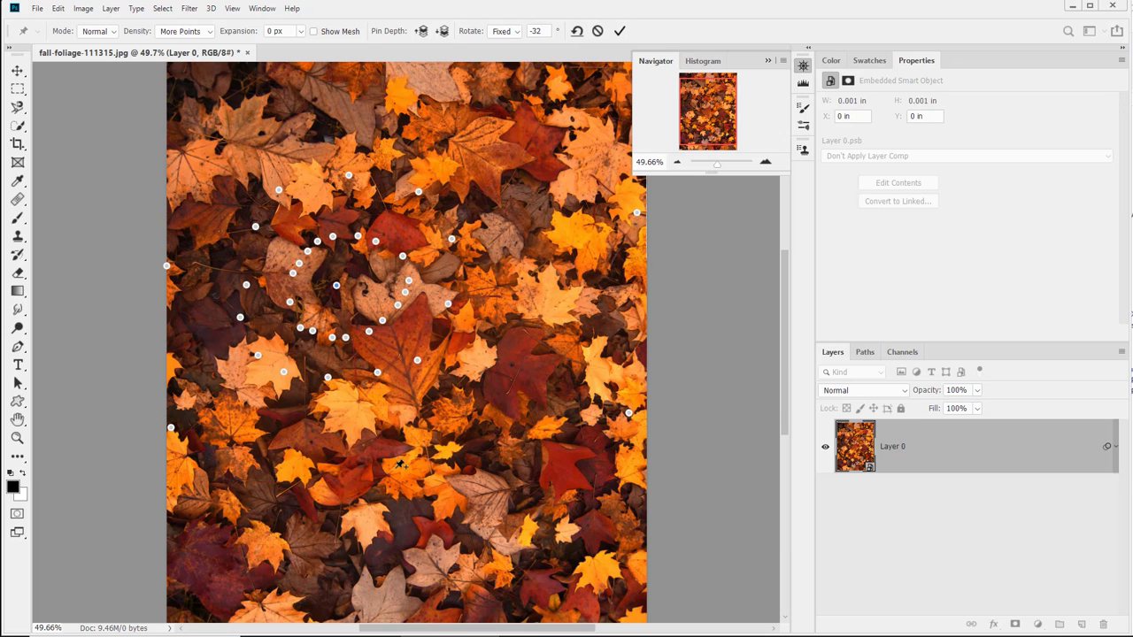
# - Pull a new pin from the leaves below the rings up to the dark red leaf, and pin the displaced left image edge back outward
pyautogui.click(461, 459)
pyautogui.moveTo(460, 459); pyautogui.dragTo(382, 446)
pyautogui.moveTo(474, 379); pyautogui.dragTo(568, 316)
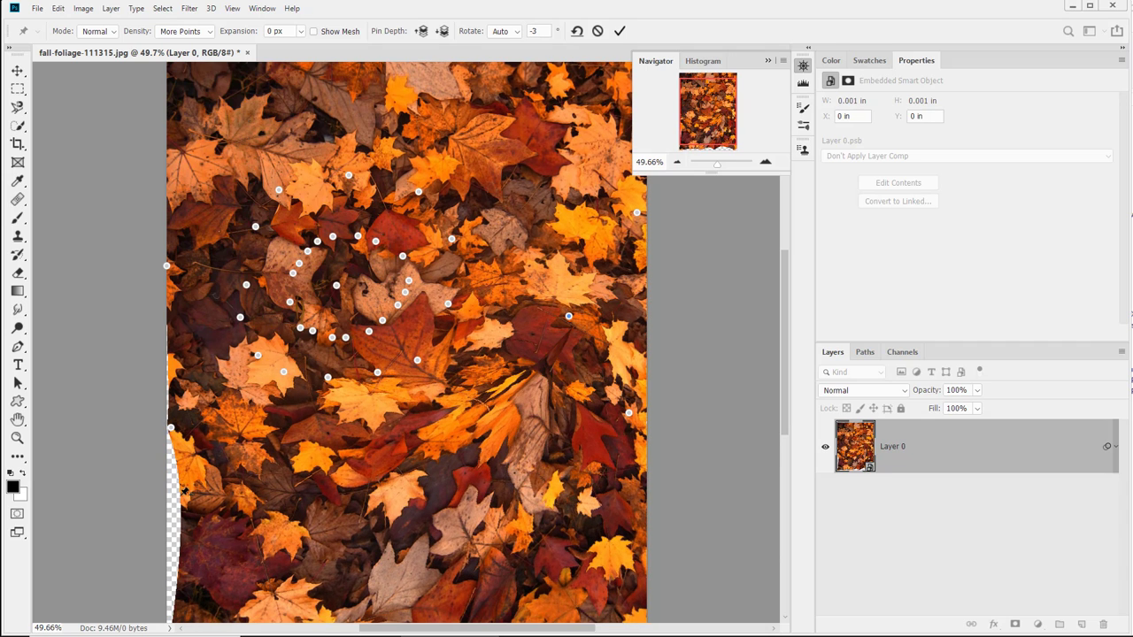
pyautogui.click(185, 514)
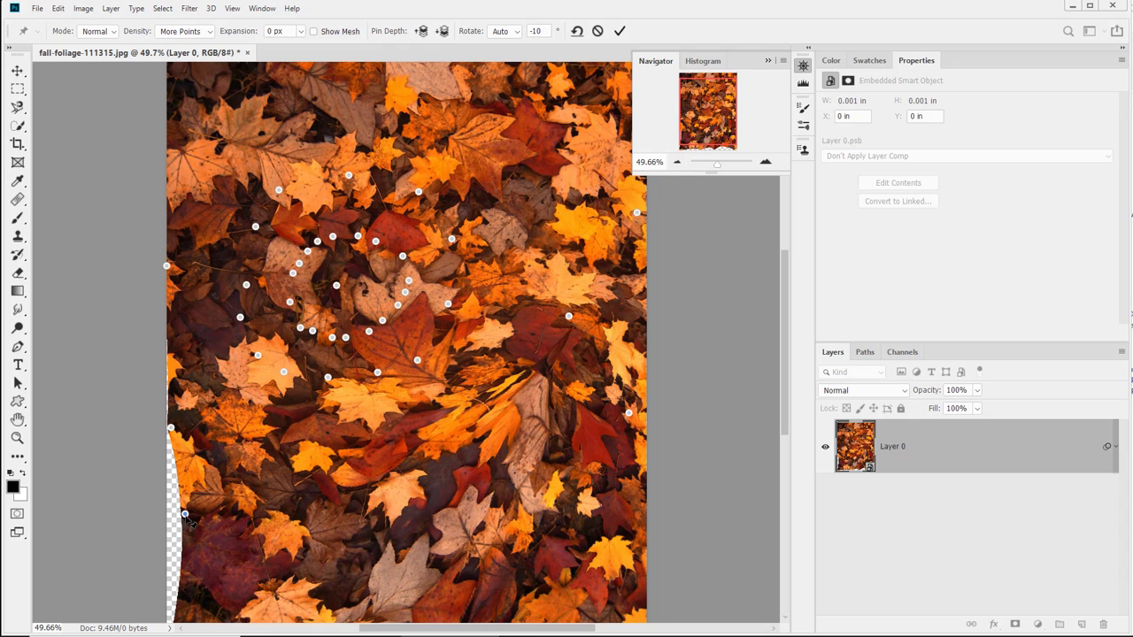
pyautogui.moveTo(184, 513); pyautogui.dragTo(170, 510)
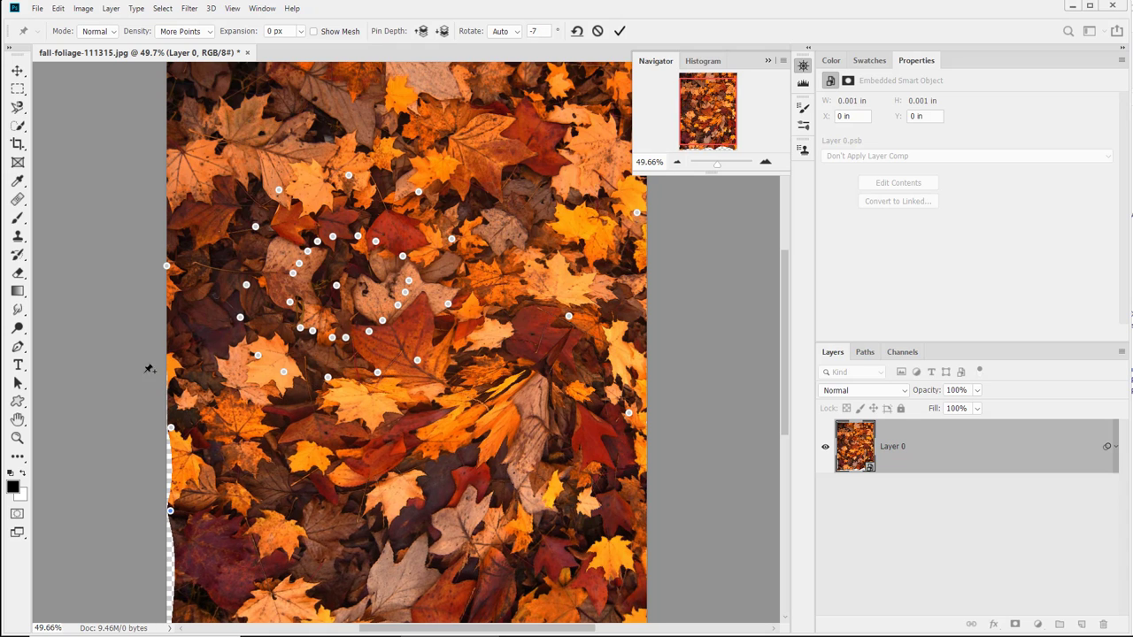
# - Set the Puppet Warp mode to Rigid
pyautogui.click(85, 31)
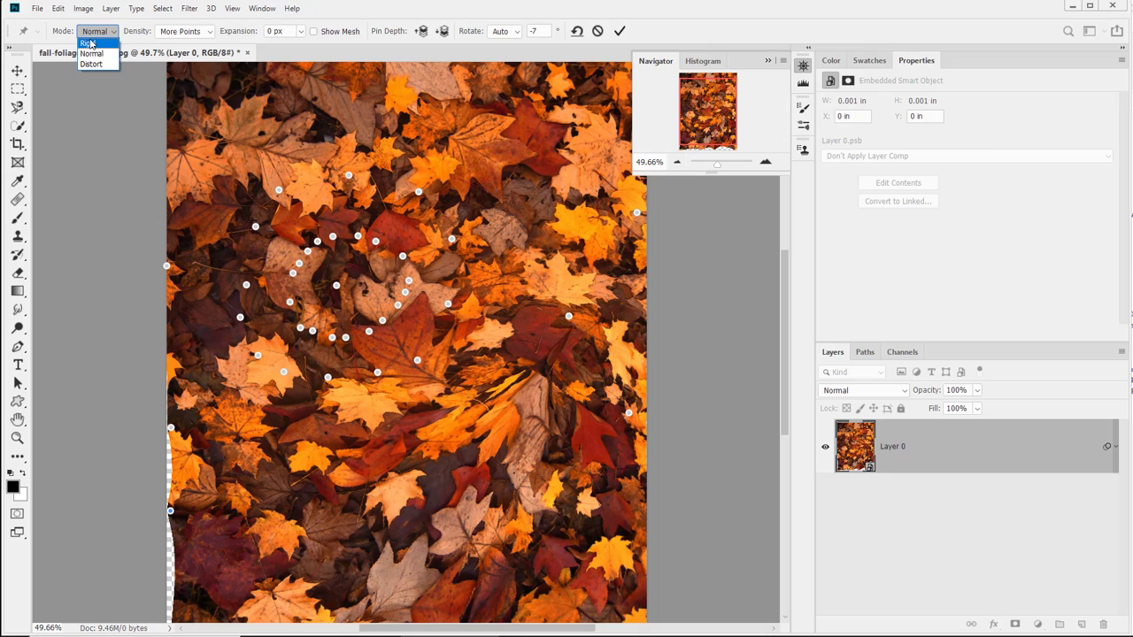
pyautogui.click(92, 42)
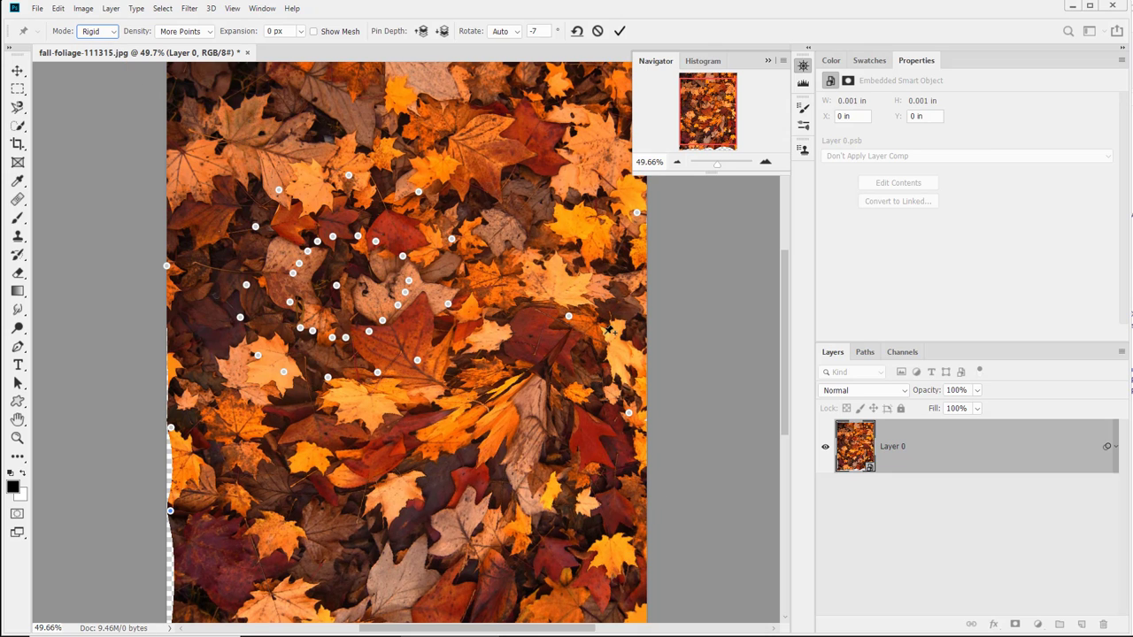
# - Remove the pin on the dark red leaf and the lower left-edge pin, and nudge the ring's centre pin slightly upward
pyautogui.keyDown('alt'); pyautogui.click(569, 317); pyautogui.keyUp('alt')
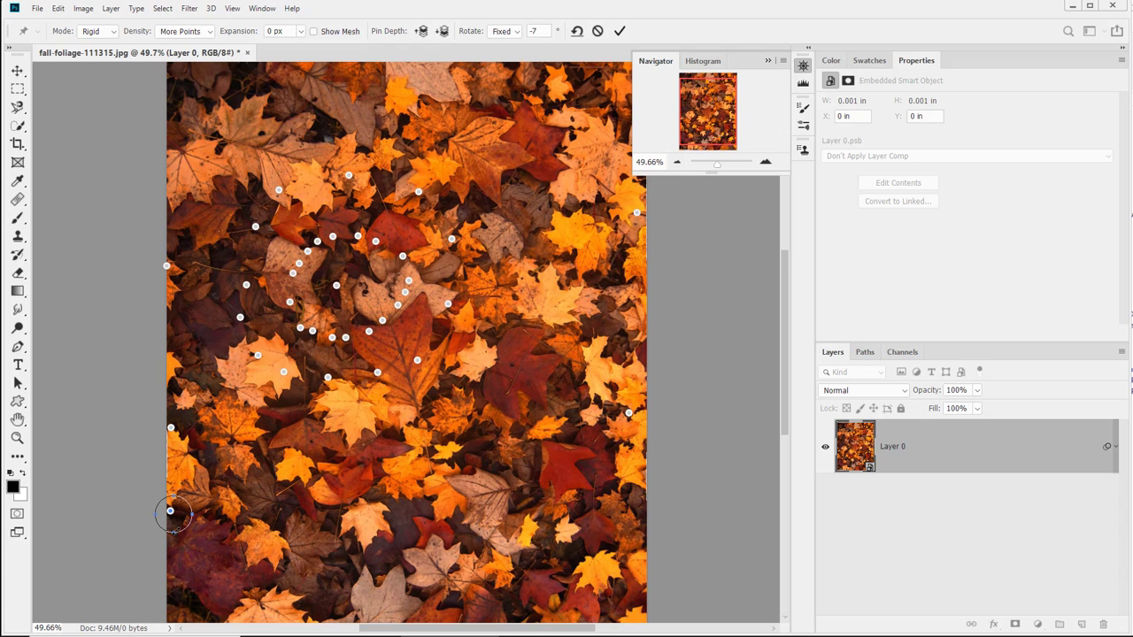
pyautogui.keyDown('alt'); pyautogui.click(170, 512); pyautogui.keyUp('alt')
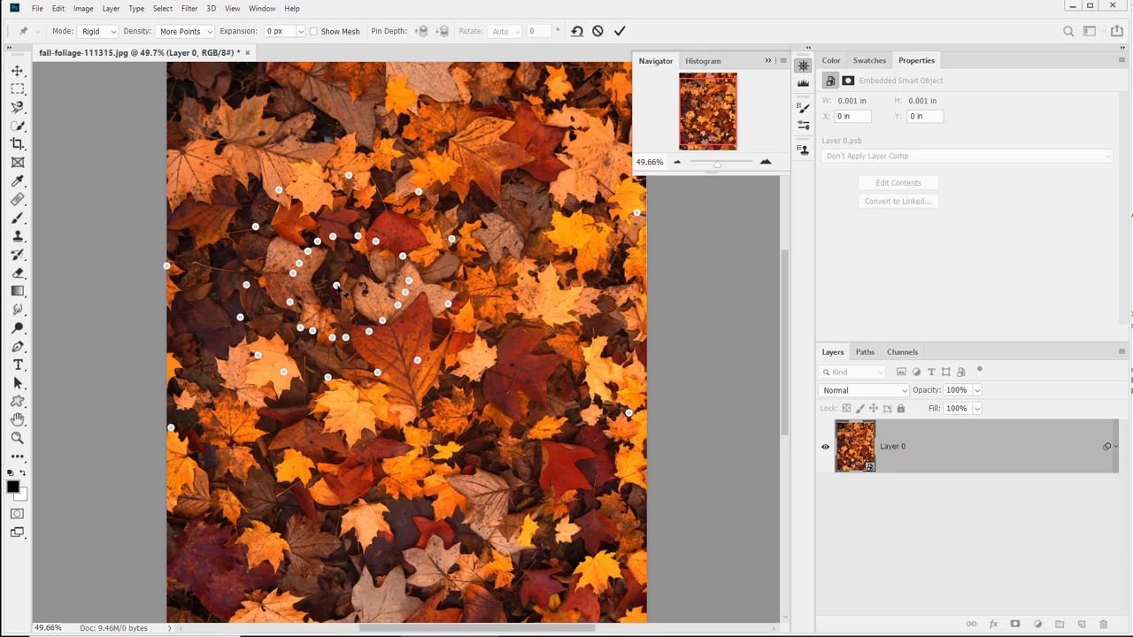
pyautogui.moveTo(342, 292)
pyautogui.mouseDown()
pyautogui.moveTo(381, 305)
pyautogui.moveTo(301, 275)
pyautogui.moveTo(385, 308)
pyautogui.moveTo(339, 294)
pyautogui.moveTo(346, 311)
pyautogui.moveTo(356, 293)
pyautogui.moveTo(339, 281)
pyautogui.mouseUp()
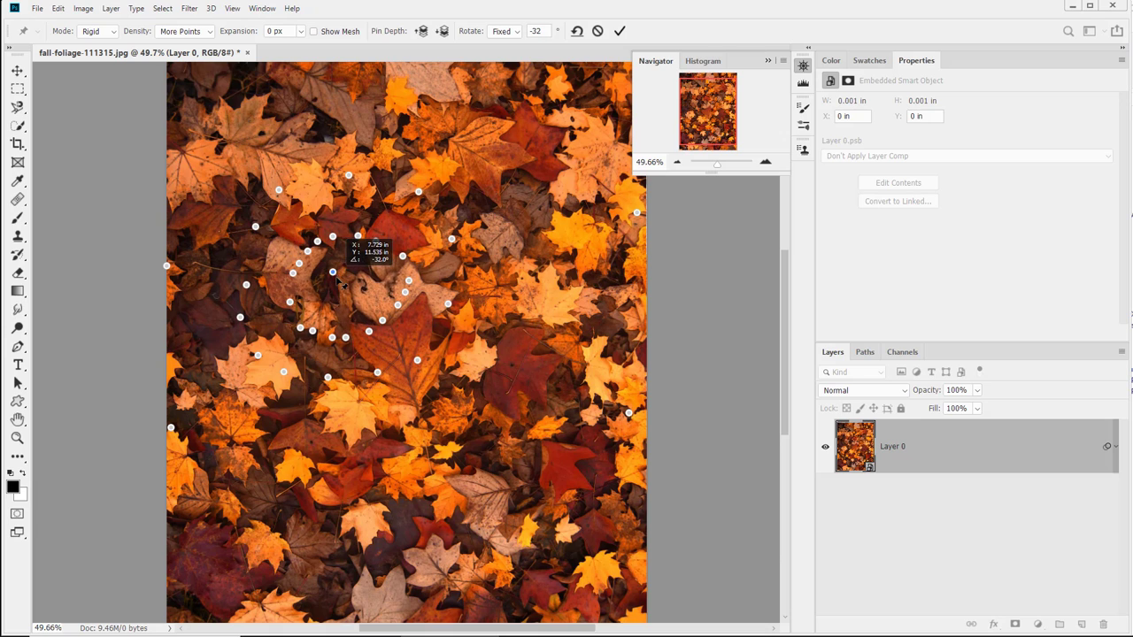
# - Try shifting the ring's centre pin slightly in Distort mode, and return the warp mode to Rigid
pyautogui.click(111, 32)
pyautogui.click(110, 64)
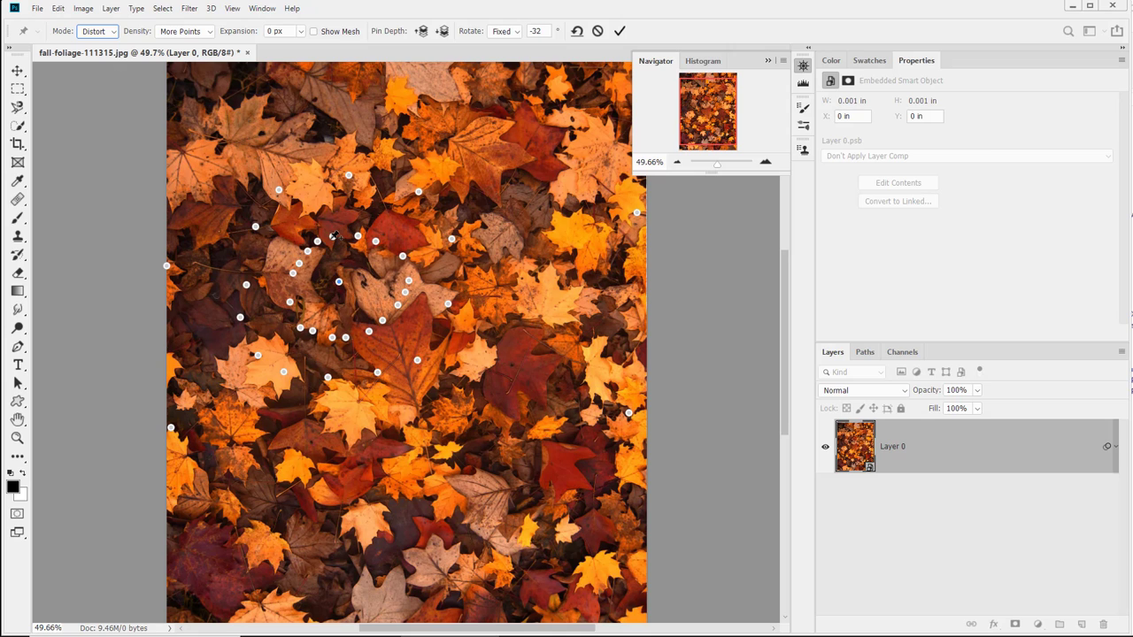
pyautogui.moveTo(341, 284)
pyautogui.mouseDown()
pyautogui.moveTo(365, 278)
pyautogui.moveTo(328, 282)
pyautogui.moveTo(386, 297)
pyautogui.moveTo(376, 246)
pyautogui.moveTo(310, 291)
pyautogui.moveTo(354, 256)
pyautogui.moveTo(351, 284)
pyautogui.mouseUp()
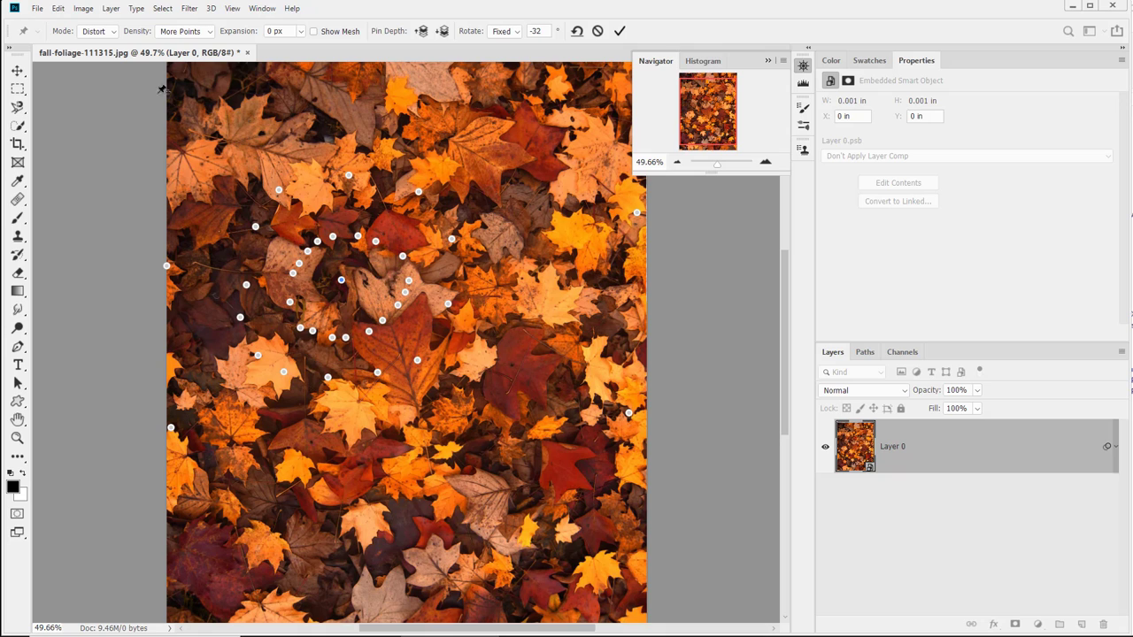
pyautogui.click(97, 31)
pyautogui.click(89, 42)
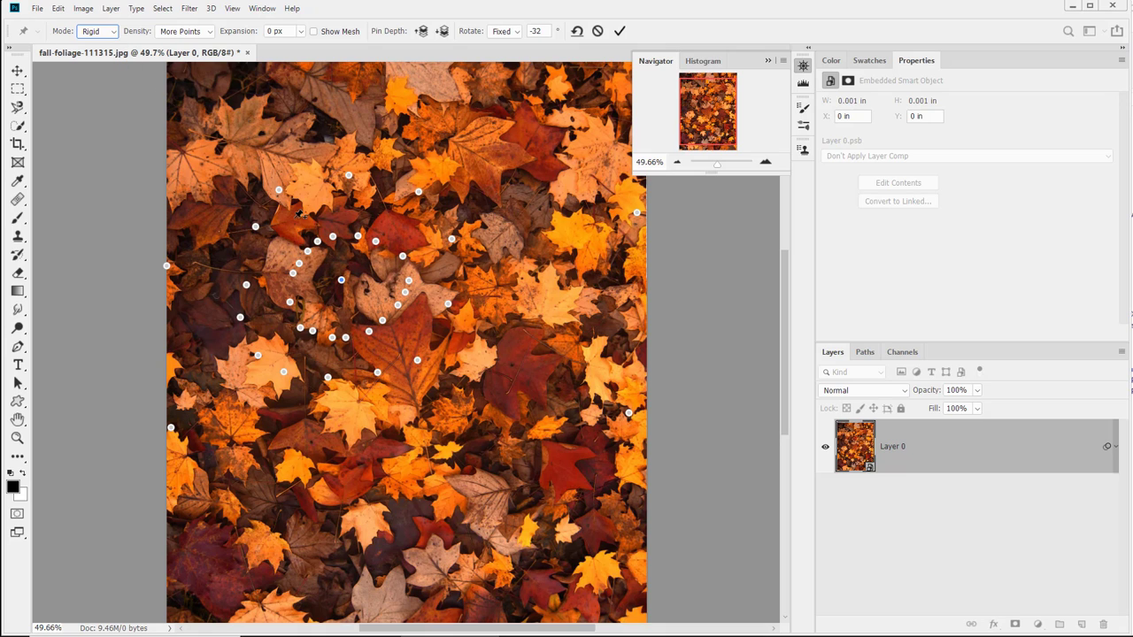
# - Set the pin density to Fewer Points and try to add pins close to the existing ones around the ring
pyautogui.click(200, 32)
pyautogui.click(181, 42)
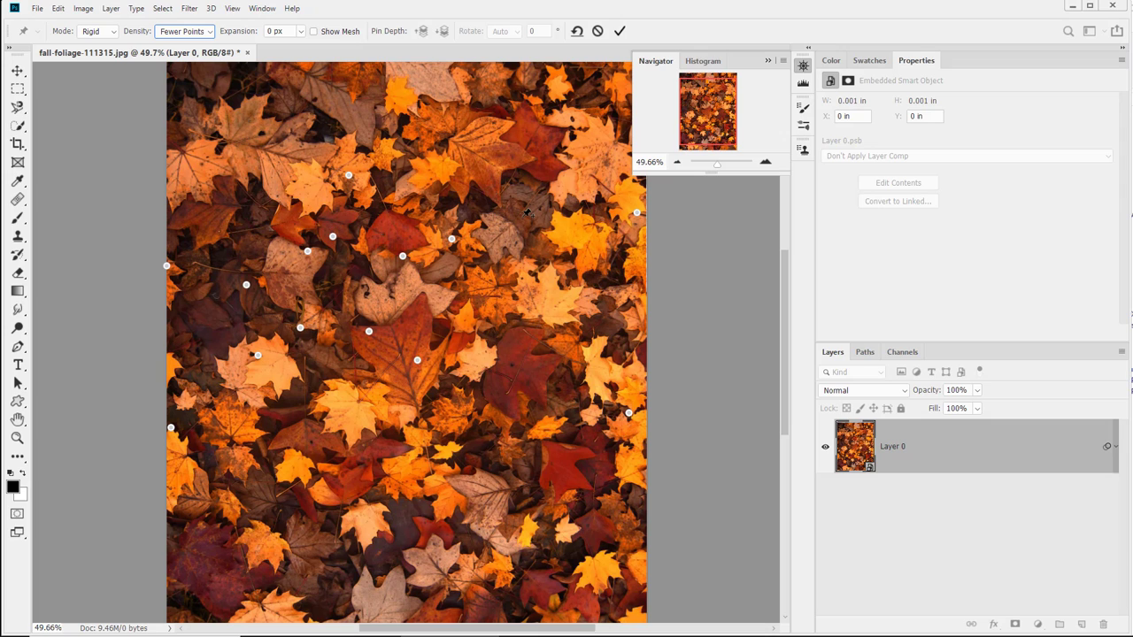
pyautogui.click(361, 287)
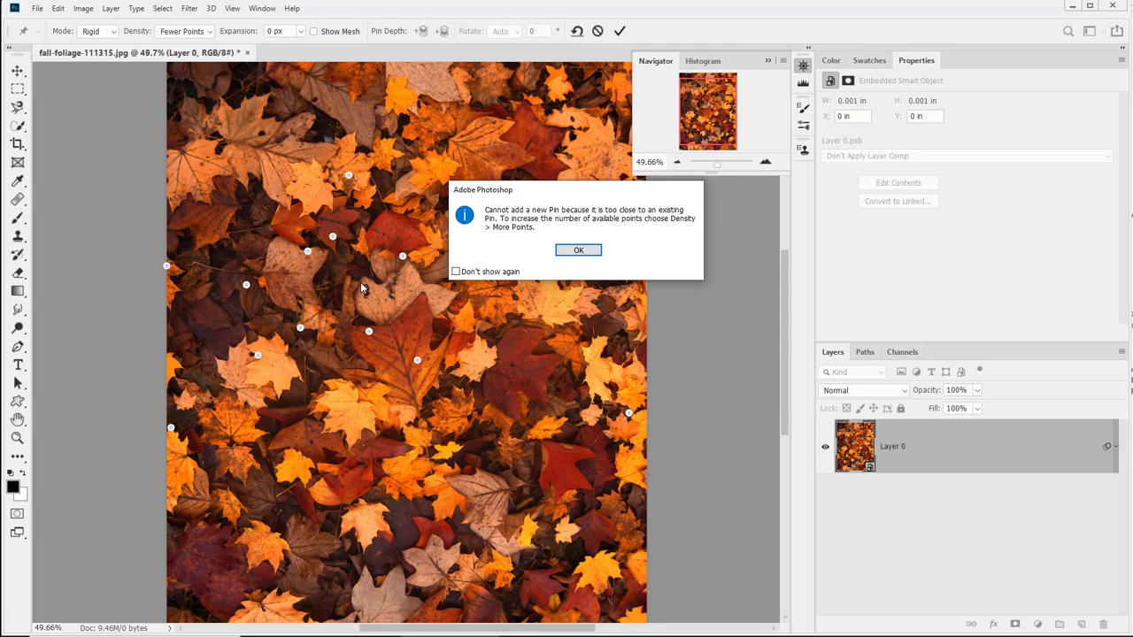
pyautogui.click(560, 254)
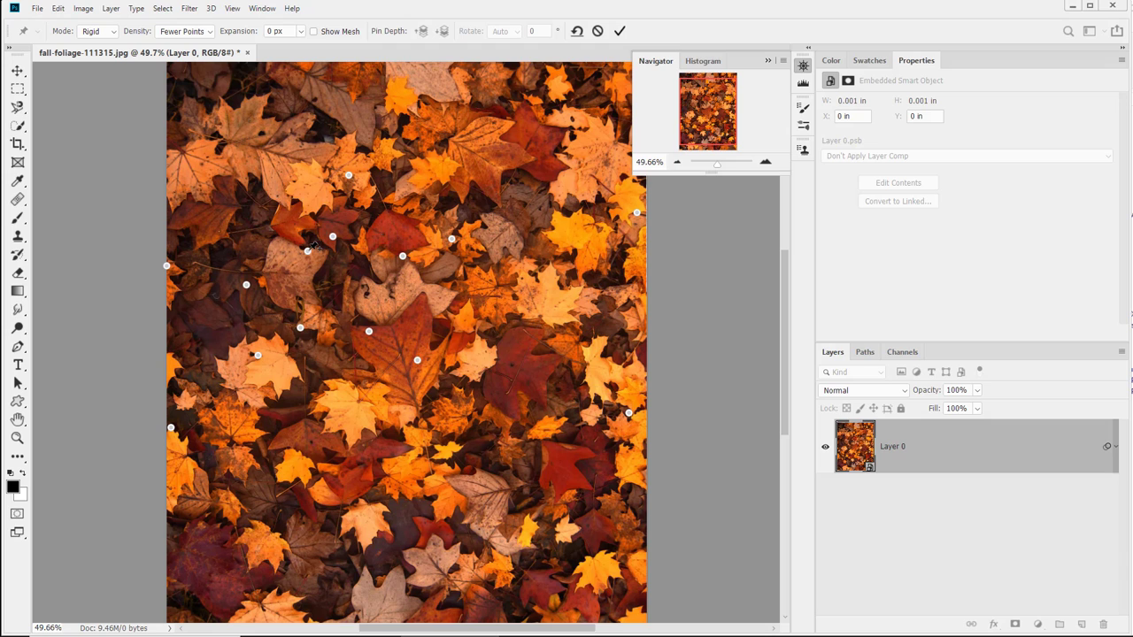
pyautogui.click(315, 247)
pyautogui.click(576, 253)
pyautogui.click(404, 318)
pyautogui.click(576, 252)
# - Set the density to More Points and add pins just left of the red leaf and on the brown leaves above
pyautogui.click(184, 31)
pyautogui.click(186, 65)
pyautogui.click(338, 340)
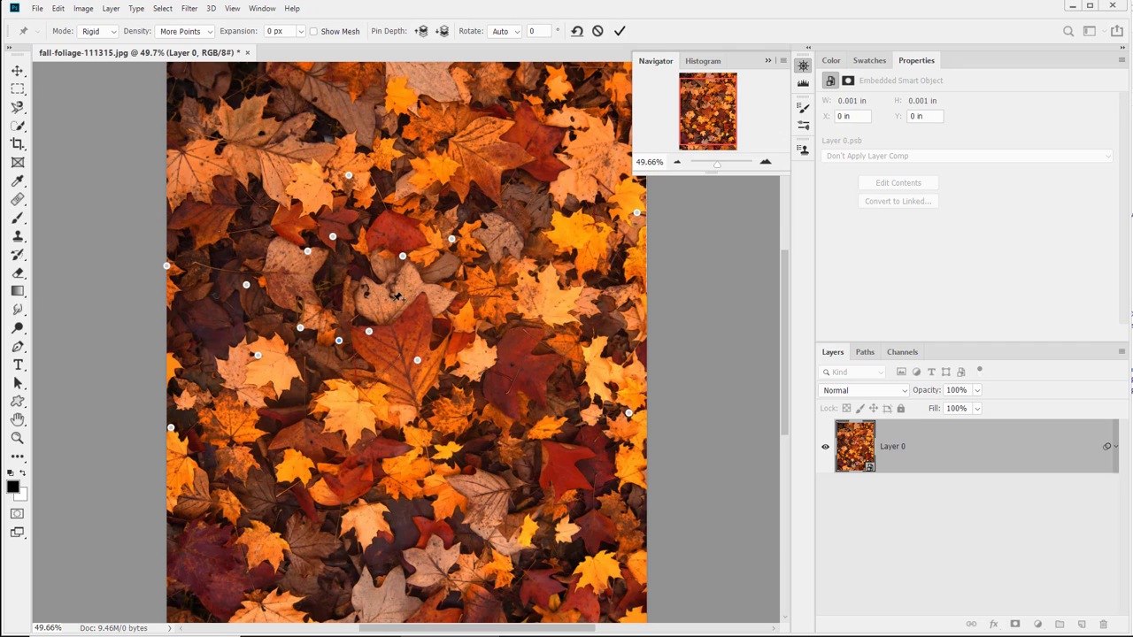
pyautogui.click(389, 297)
pyautogui.click(291, 285)
# - Remove all pins and set the density to Fewer Points
pyautogui.click(576, 33)
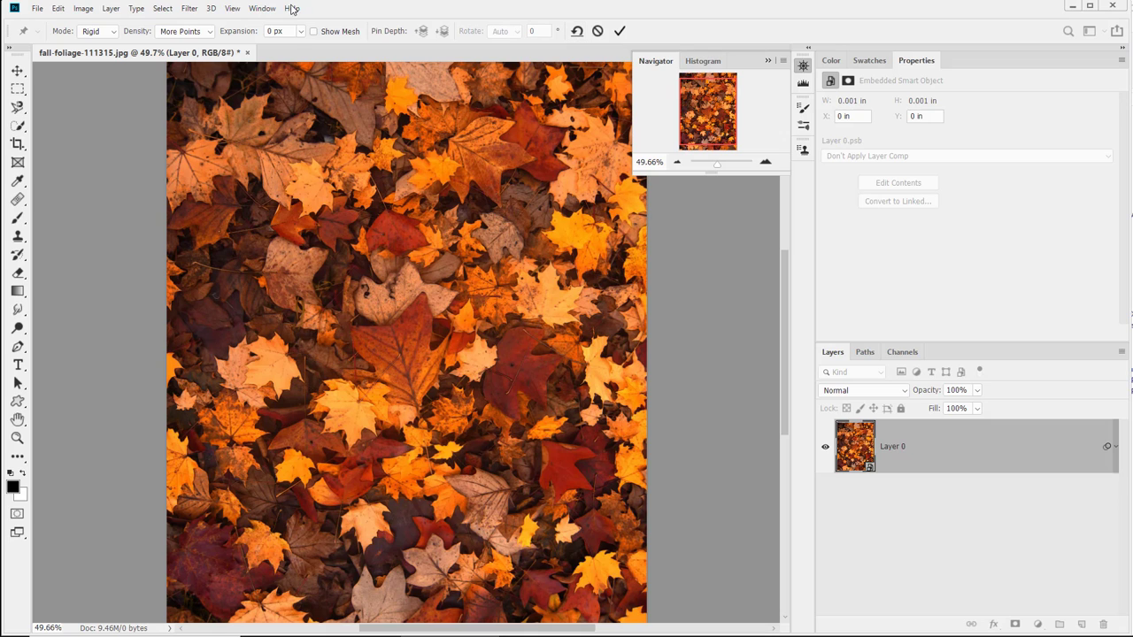
pyautogui.click(201, 34)
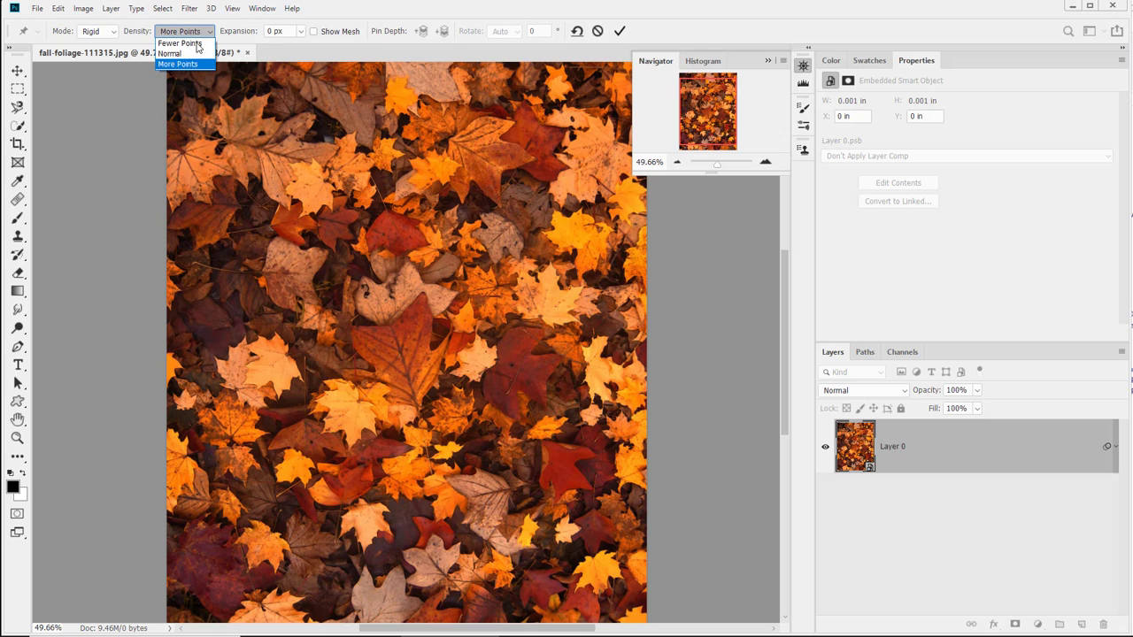
pyautogui.click(181, 65)
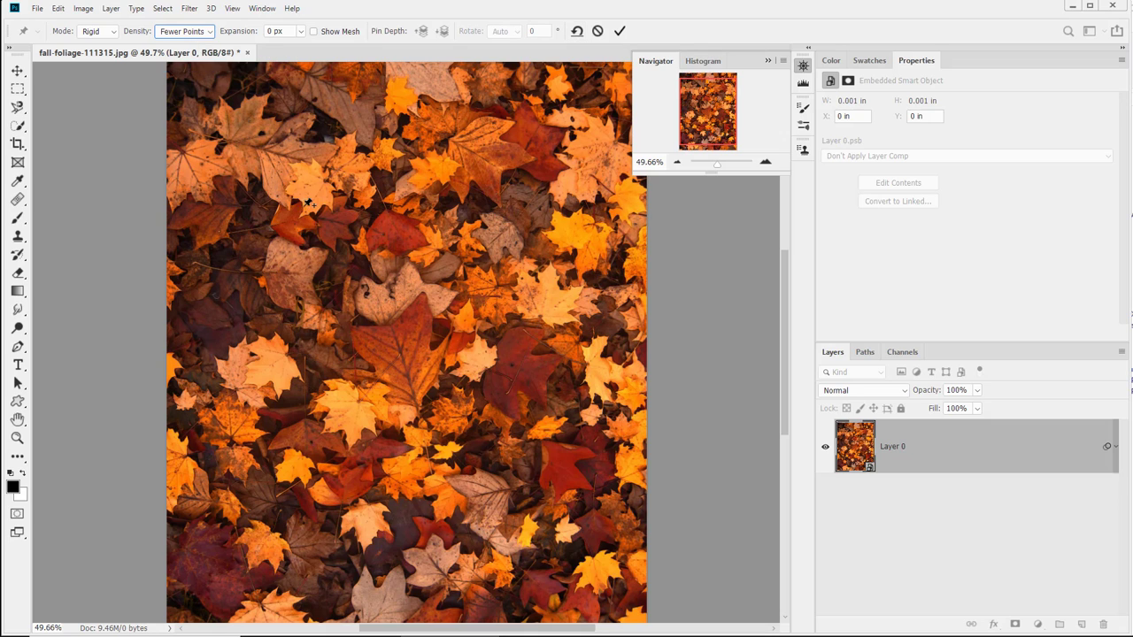
# - Pin the large red leaf and the yellow leaf above it, and try another pin on the brown leaf between them
pyautogui.click(398, 325)
pyautogui.click(323, 201)
pyautogui.click(284, 262)
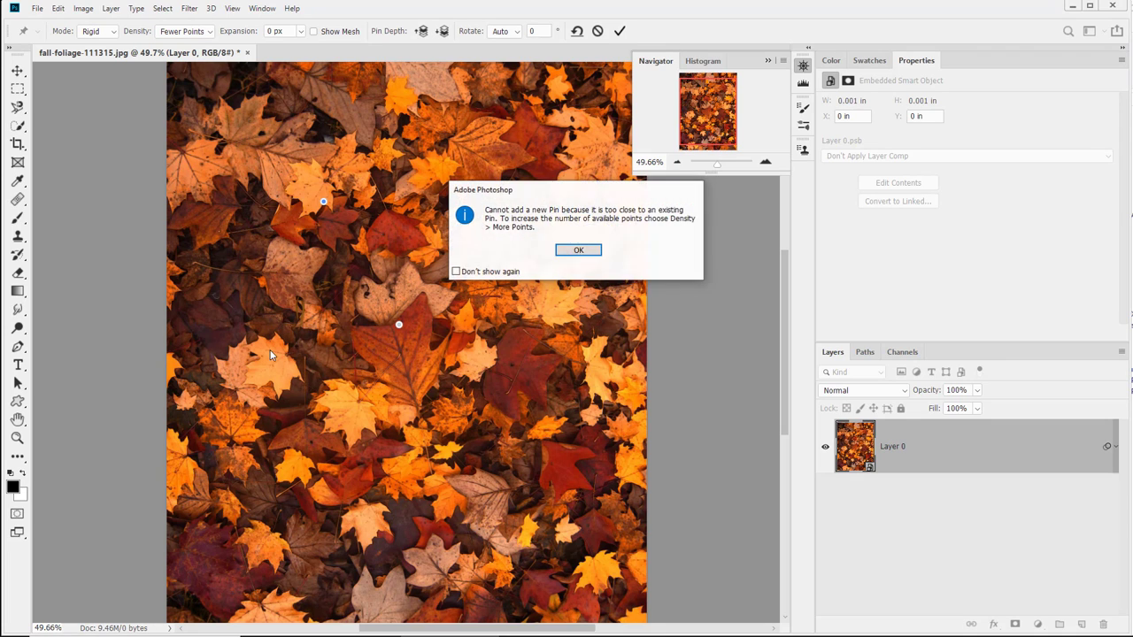
pyautogui.click(576, 248)
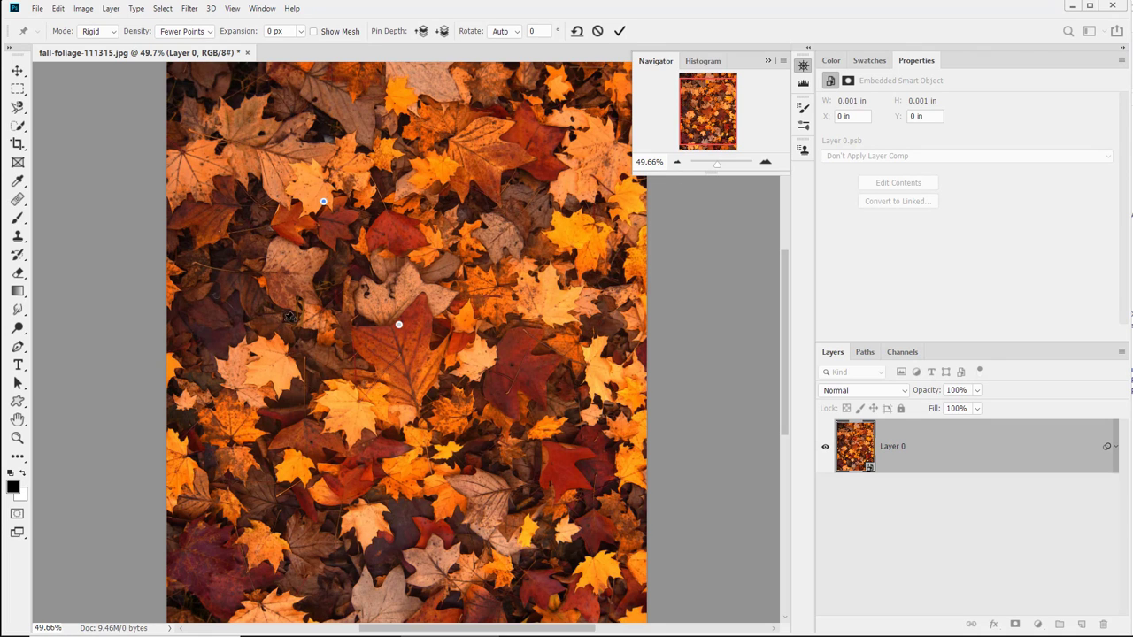
# - Show the mesh and place a wide ring of pins around the pin on the large red leaf
pyautogui.click(337, 32)
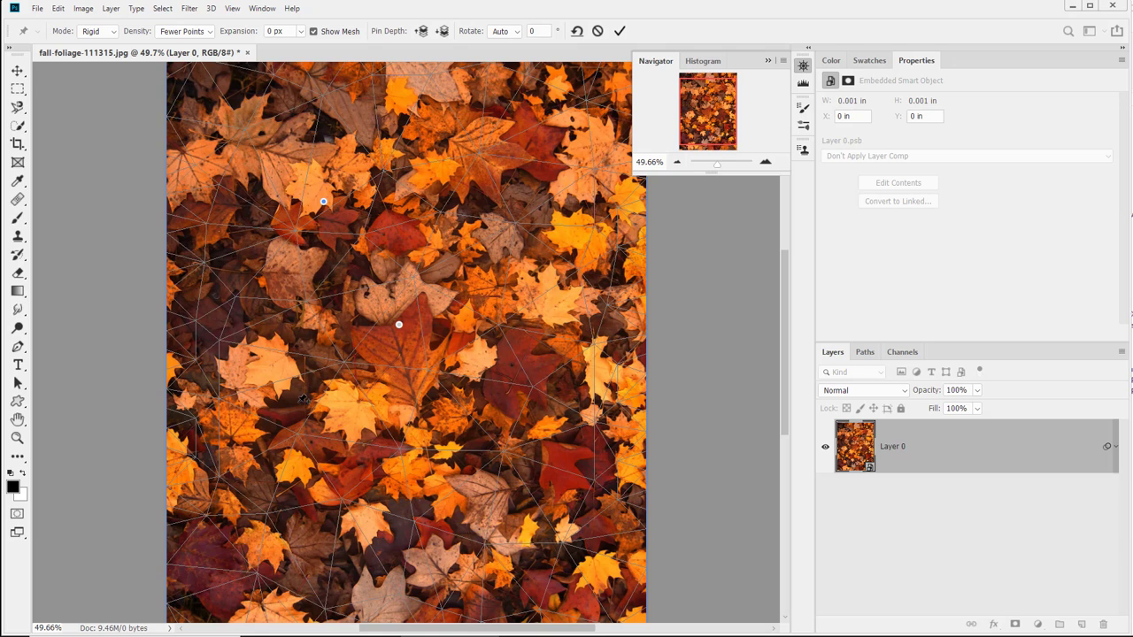
pyautogui.click(285, 394)
pyautogui.click(354, 455)
pyautogui.click(451, 464)
pyautogui.click(503, 403)
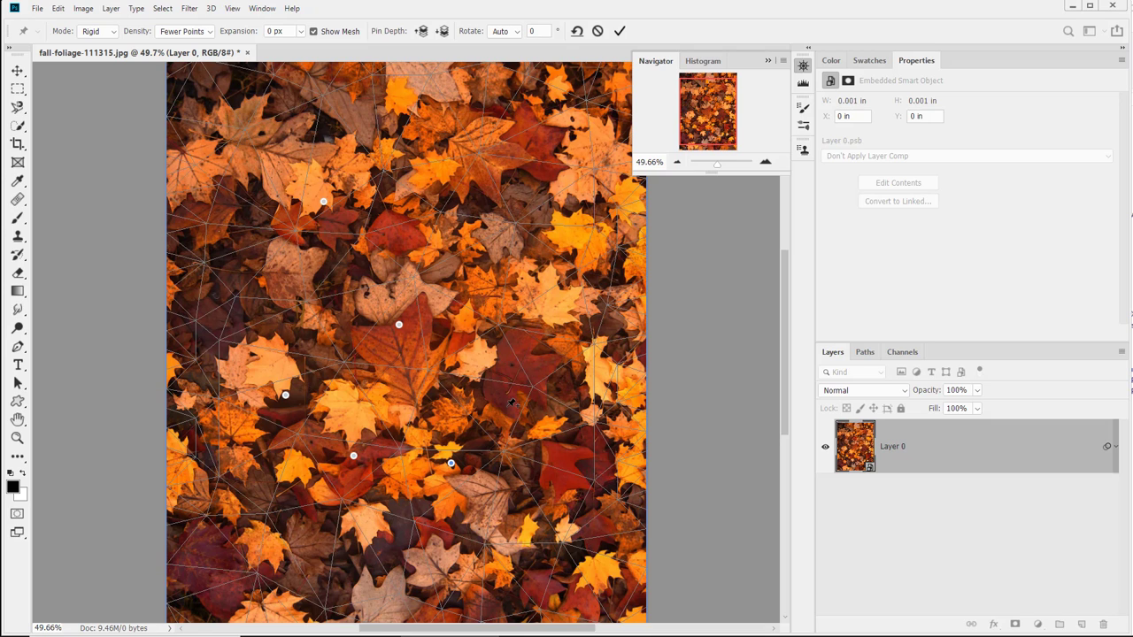
pyautogui.click(497, 350)
pyautogui.click(478, 287)
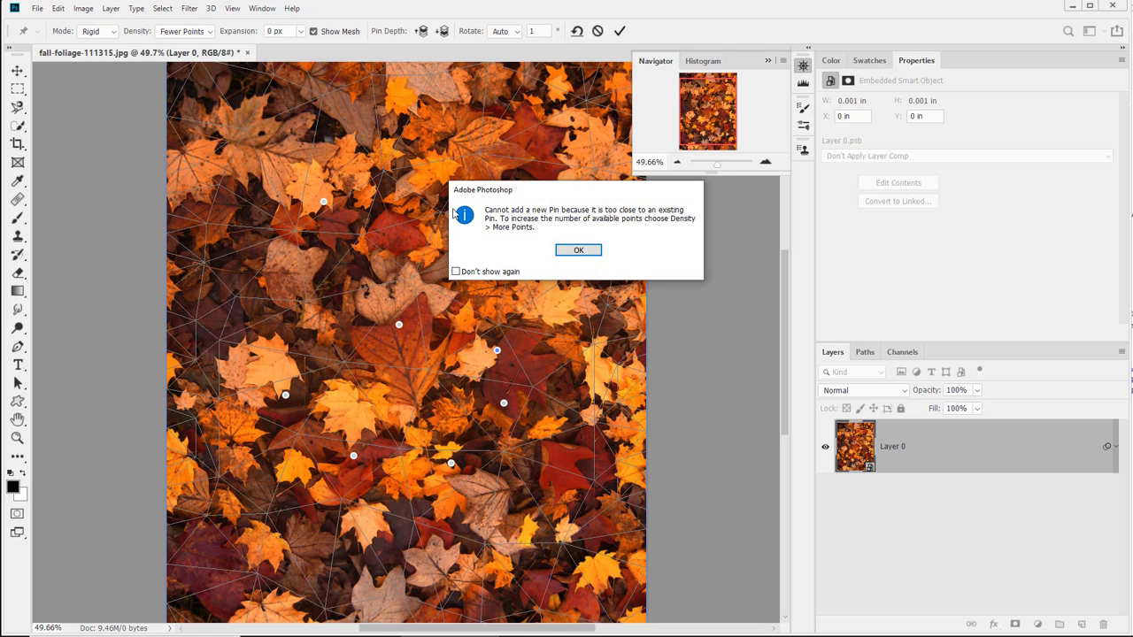
pyautogui.click(574, 254)
pyautogui.click(495, 246)
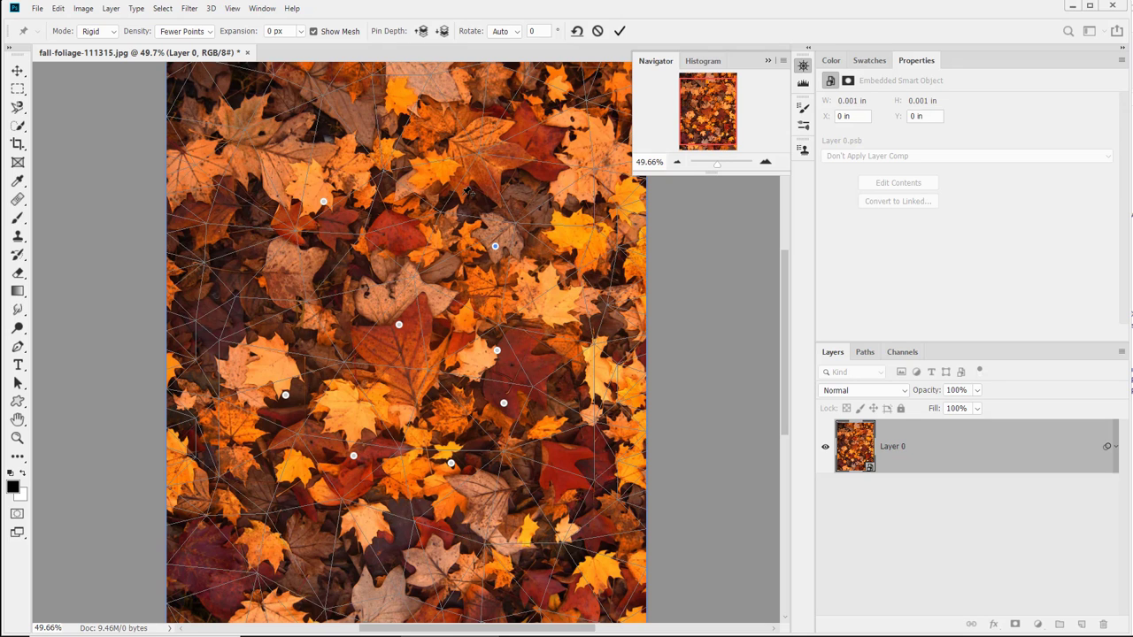
pyautogui.click(432, 186)
# - Shift the red leaf's centre pin slightly down and left, first in Rigid mode and again in Distort mode
pyautogui.moveTo(399, 326)
pyautogui.mouseDown()
pyautogui.moveTo(416, 327)
pyautogui.moveTo(403, 297)
pyautogui.moveTo(363, 321)
pyautogui.moveTo(396, 341)
pyautogui.moveTo(406, 367)
pyautogui.moveTo(403, 337)
pyautogui.moveTo(409, 346)
pyautogui.moveTo(397, 340)
pyautogui.mouseUp()
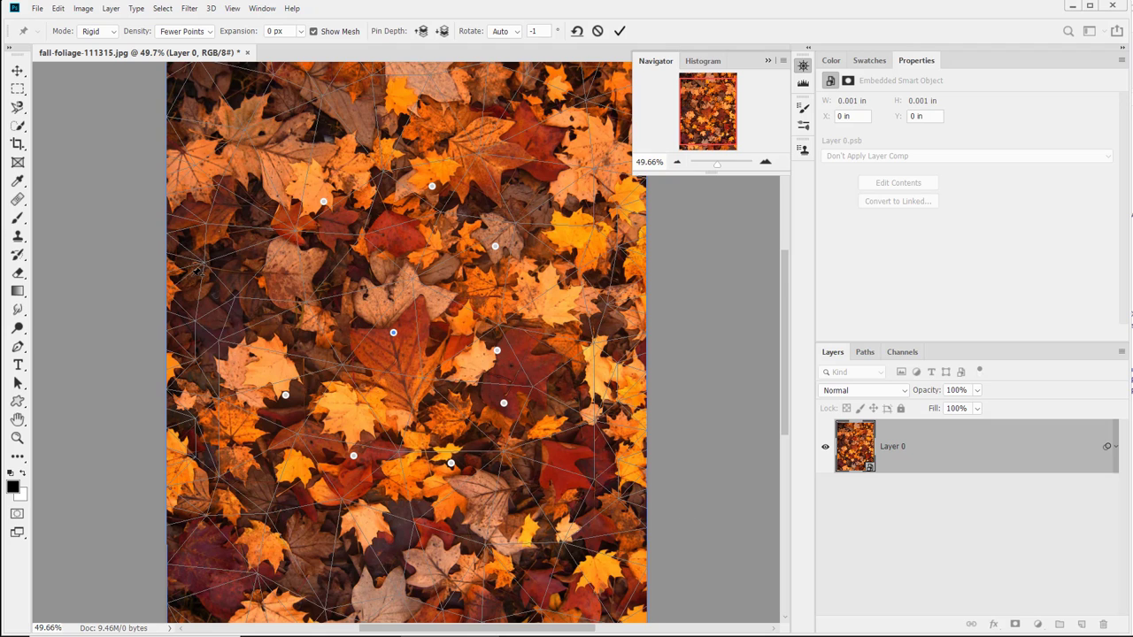
pyautogui.click(105, 31)
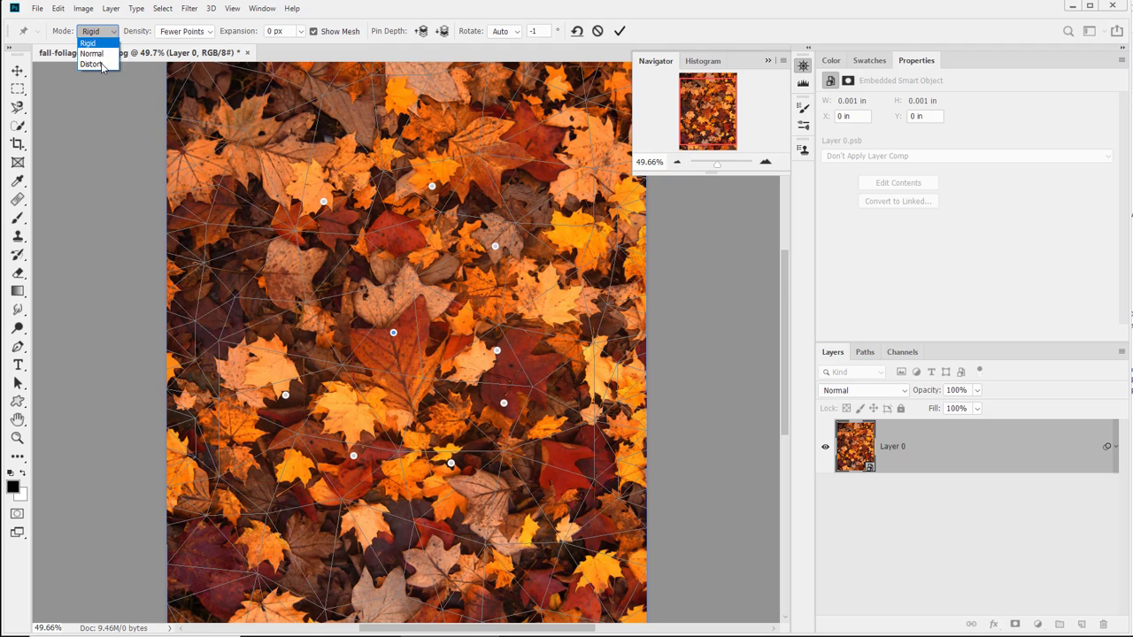
pyautogui.click(98, 63)
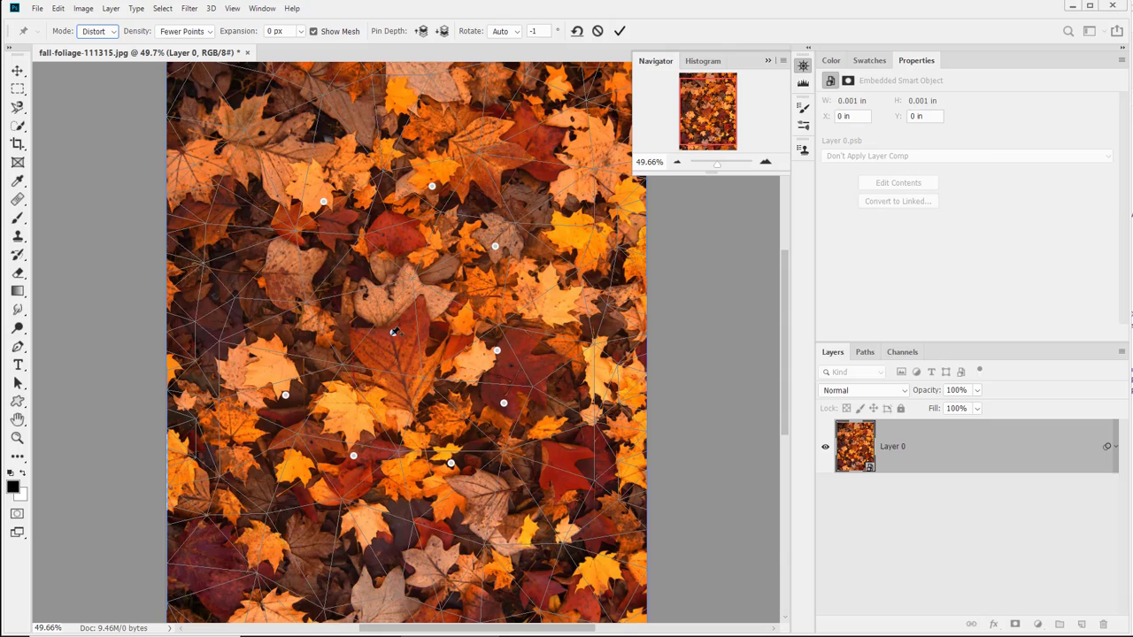
pyautogui.moveTo(396, 329)
pyautogui.mouseDown()
pyautogui.moveTo(407, 354)
pyautogui.moveTo(380, 332)
pyautogui.moveTo(449, 304)
pyautogui.moveTo(421, 403)
pyautogui.moveTo(439, 312)
pyautogui.moveTo(396, 355)
pyautogui.moveTo(390, 345)
pyautogui.mouseUp()
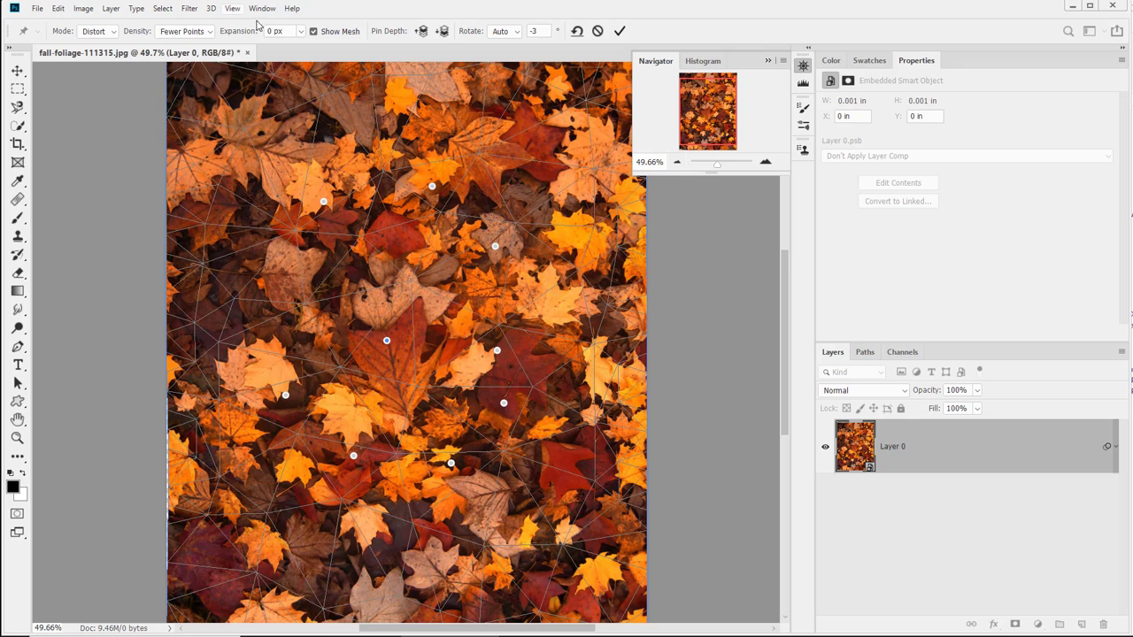
# - Set the density to Normal and fill gaps in the ring around the red leaf with additional pins
pyautogui.click(174, 32)
pyautogui.click(172, 53)
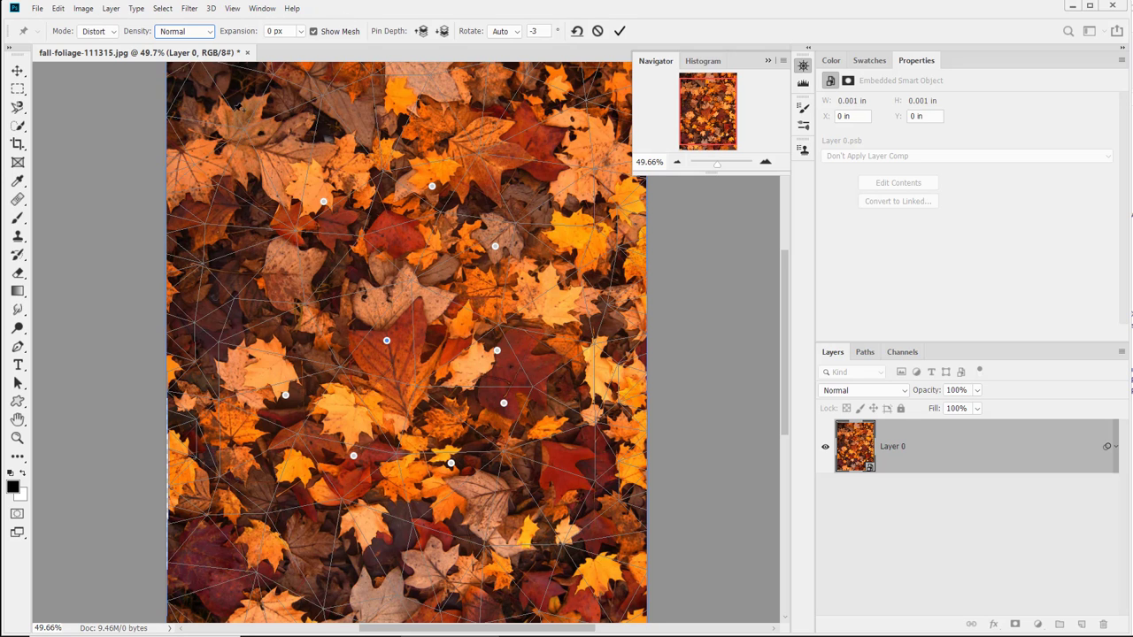
pyautogui.click(400, 461)
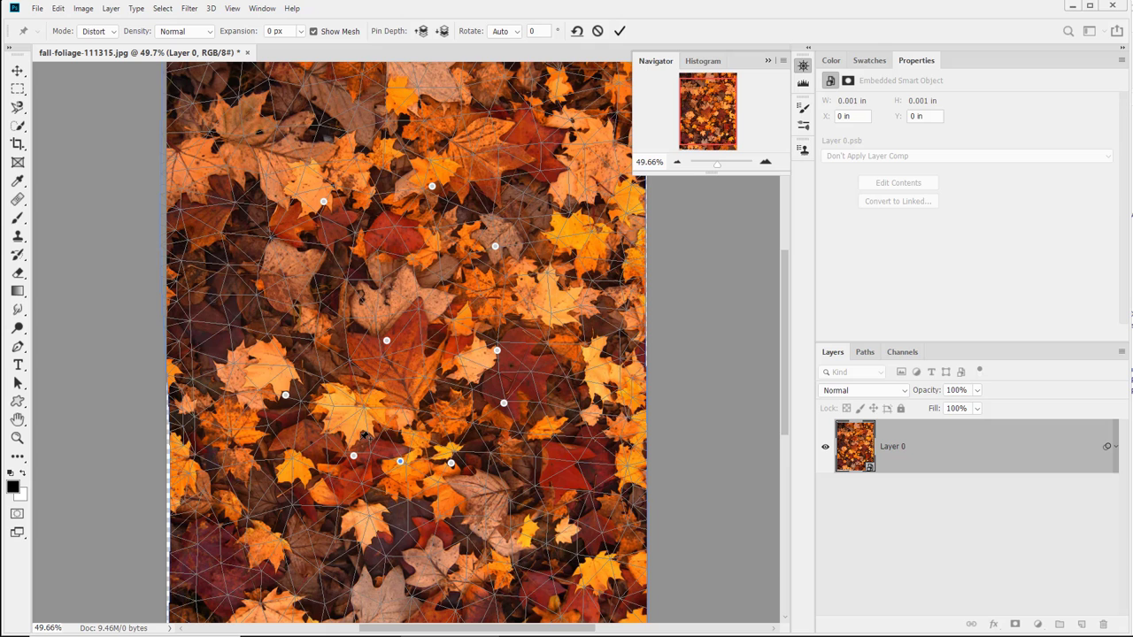
pyautogui.click(315, 423)
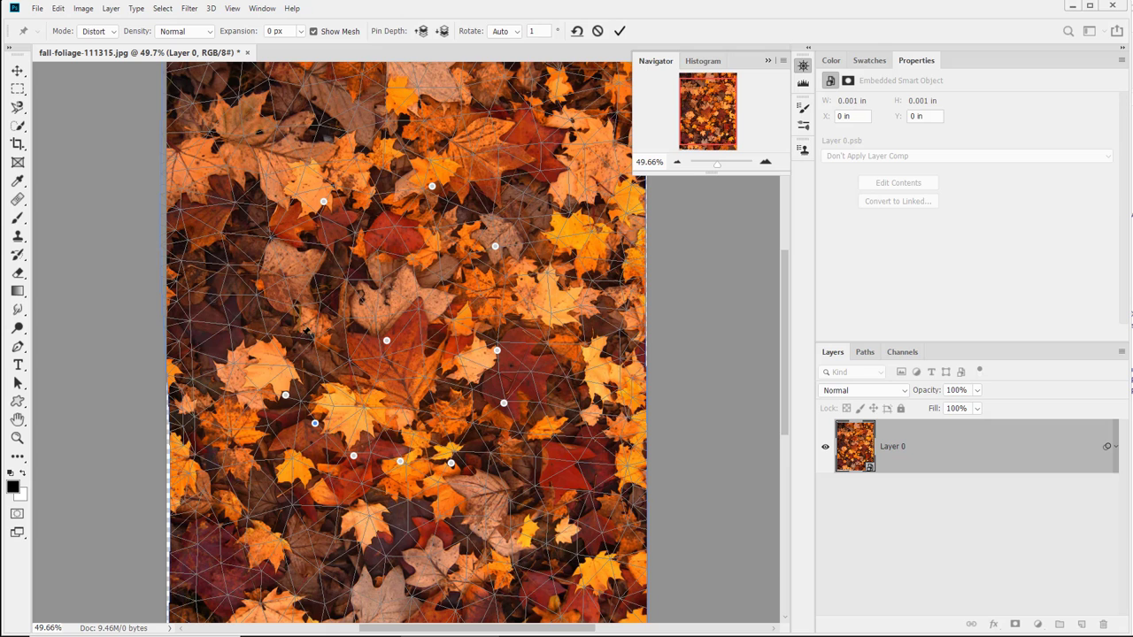
pyautogui.click(385, 191)
# - Shift the red leaf's centre pin slightly up and right in Distort mode, and again in Rigid mode
pyautogui.moveTo(386, 342)
pyautogui.mouseDown()
pyautogui.moveTo(420, 386)
pyautogui.moveTo(396, 310)
pyautogui.moveTo(395, 334)
pyautogui.mouseUp()
pyautogui.click(95, 31)
pyautogui.click(88, 44)
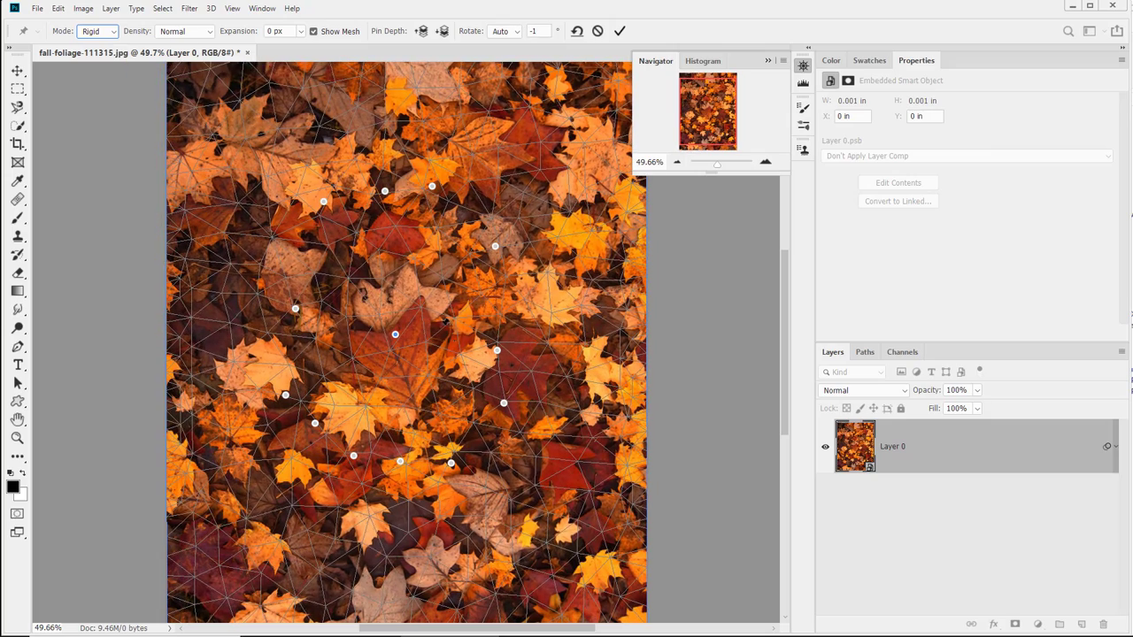
pyautogui.moveTo(396, 336)
pyautogui.mouseDown()
pyautogui.moveTo(398, 347)
pyautogui.moveTo(448, 345)
pyautogui.moveTo(406, 325)
pyautogui.mouseUp()
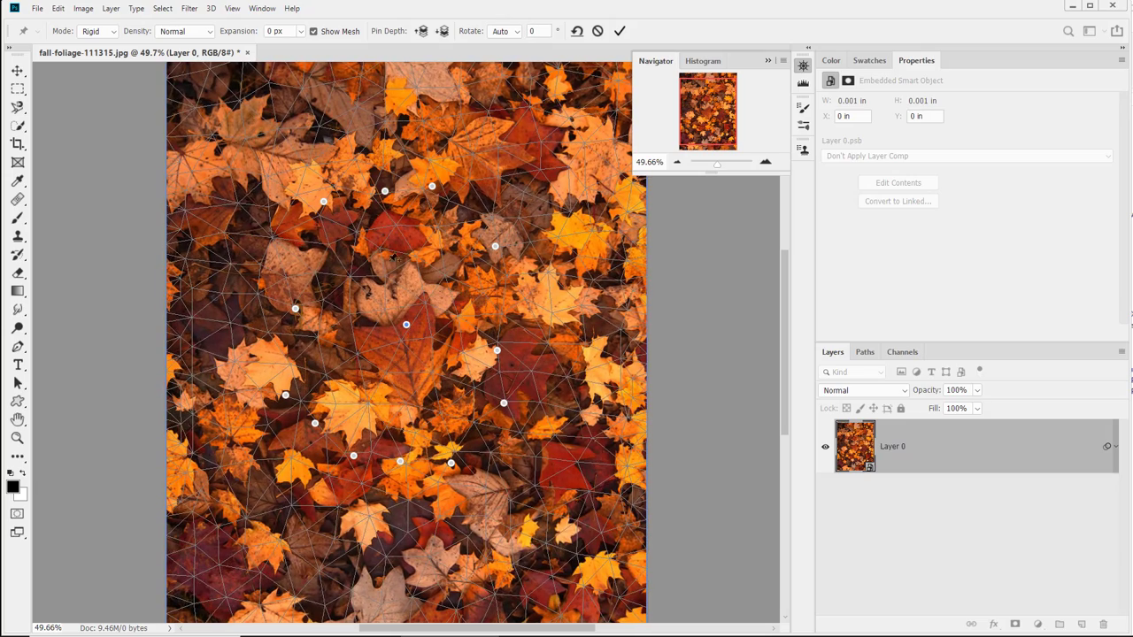
# - Set the density to More Points and remove all pins from the image
pyautogui.click(183, 32)
pyautogui.click(180, 70)
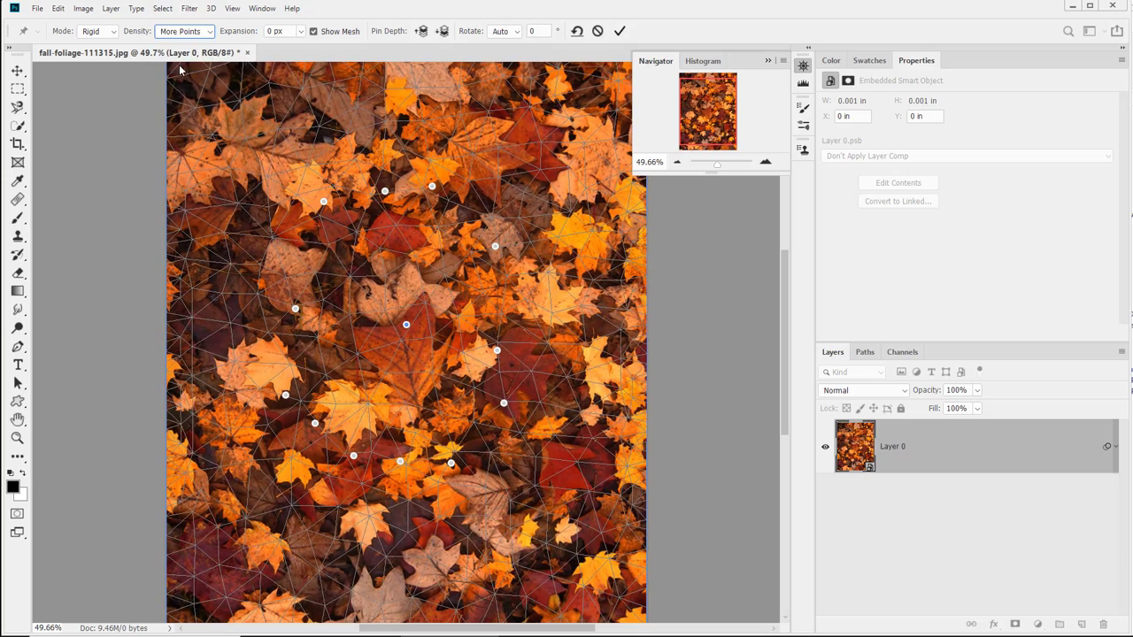
pyautogui.click(576, 31)
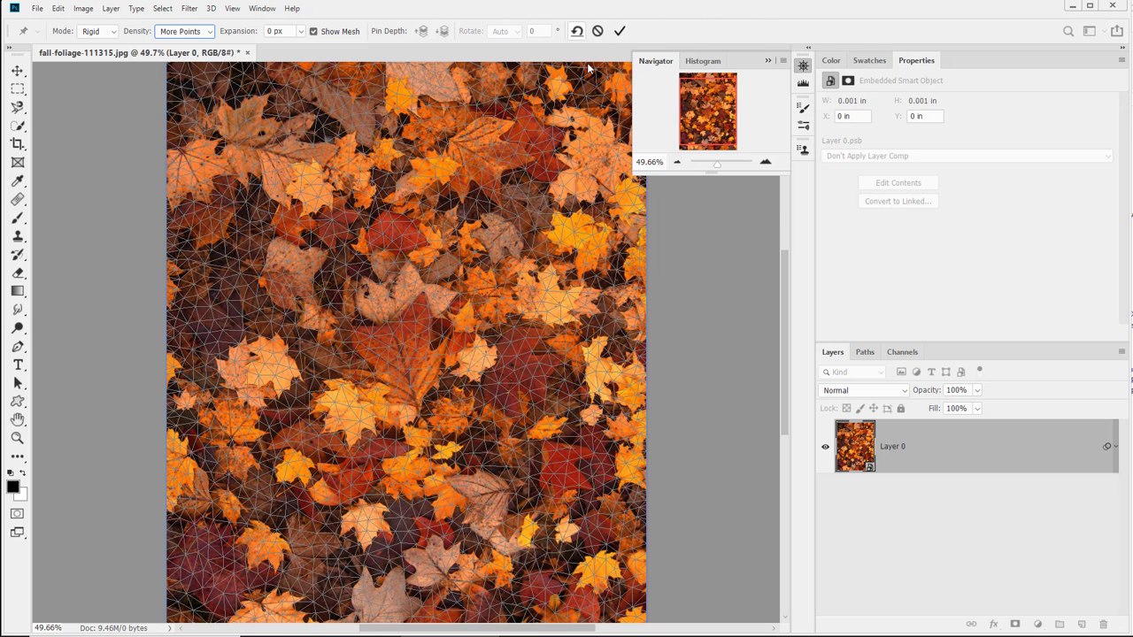
# - Pin the image near all four corners and at two points along its top edge
pyautogui.moveTo(717, 168); pyautogui.dragTo(717, 168)
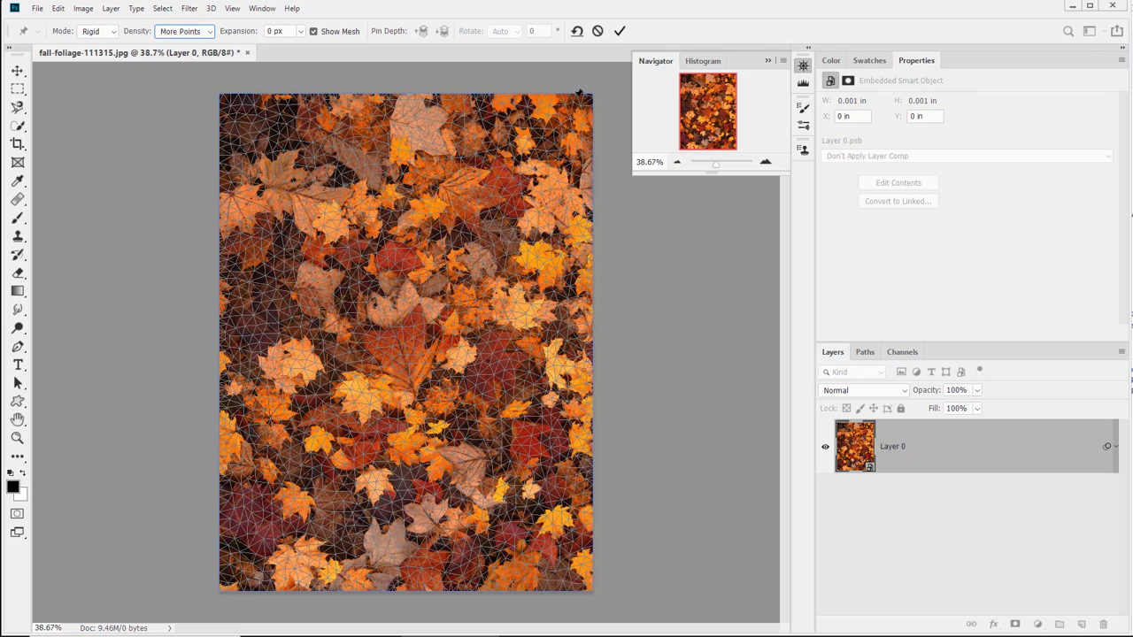
pyautogui.click(584, 94)
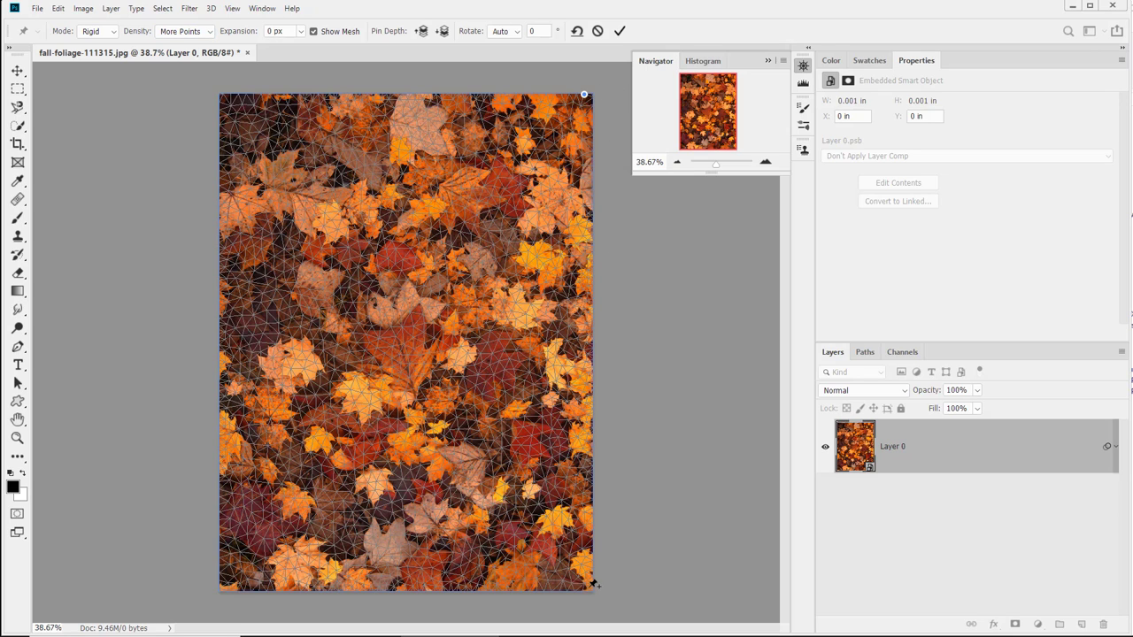
pyautogui.click(223, 579)
pyautogui.click(222, 99)
pyautogui.click(311, 94)
pyautogui.click(469, 90)
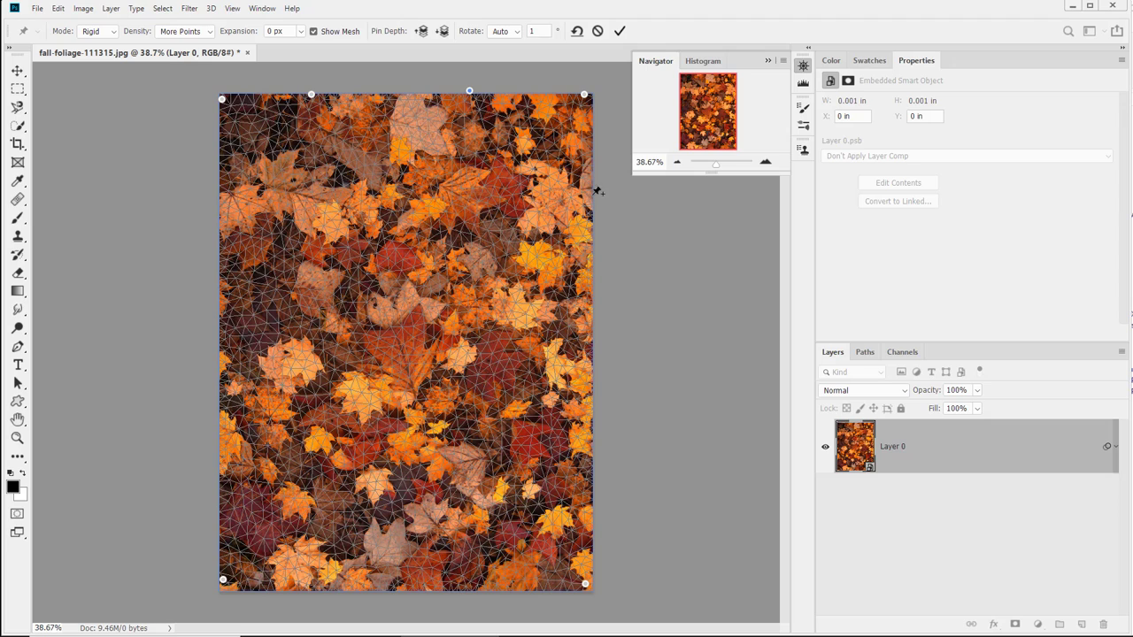
# - Add two pins along the image's right edge and four along its left edge
pyautogui.click(589, 242)
pyautogui.click(586, 391)
pyautogui.click(221, 404)
pyautogui.click(218, 274)
pyautogui.click(216, 180)
pyautogui.click(217, 491)
# - Add three pins along the image's bottom edge and three more in the gaps along its right edge
pyautogui.click(308, 587)
pyautogui.click(503, 584)
pyautogui.click(388, 584)
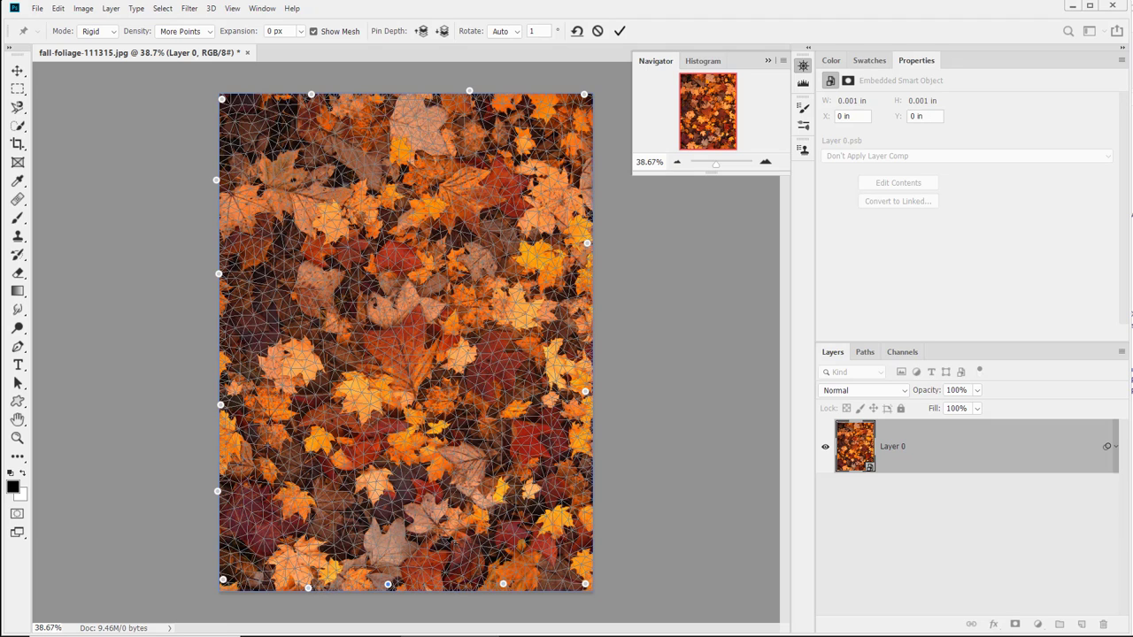
pyautogui.click(589, 478)
pyautogui.click(587, 302)
pyautogui.click(585, 179)
# - Start a circle of pins around the image's centre, placing seven from its top down along its left side, replacing any misplaced pin
pyautogui.click(359, 273)
pyautogui.click(335, 285)
pyautogui.click(318, 329)
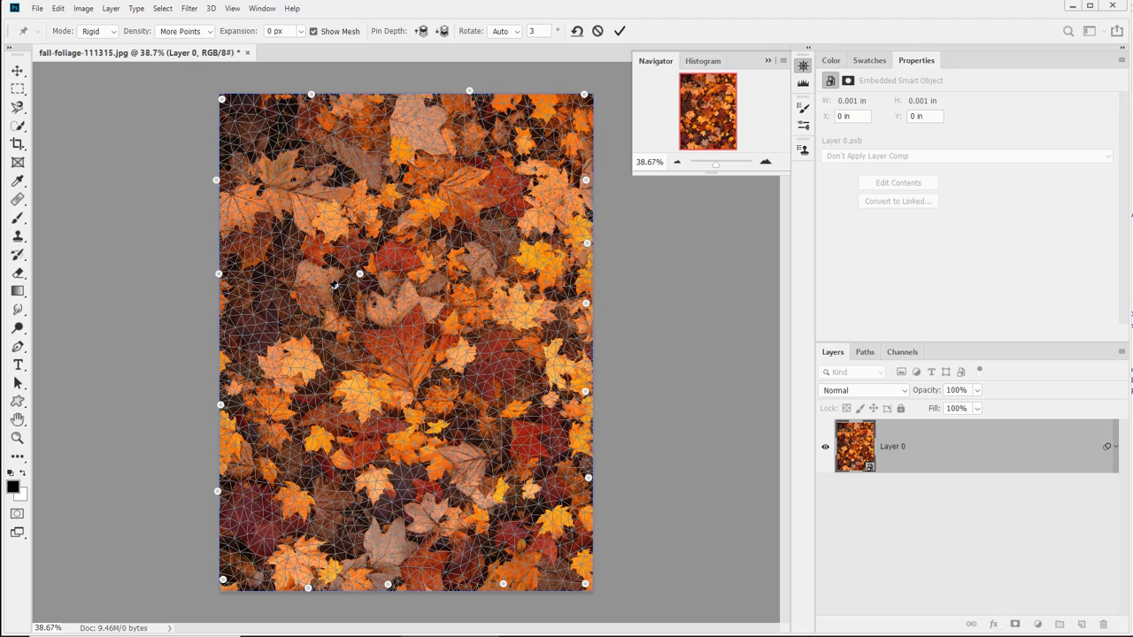
pyautogui.press('alt')
pyautogui.keyDown('alt'); pyautogui.click(335, 285); pyautogui.keyUp('alt')
pyautogui.click(333, 283)
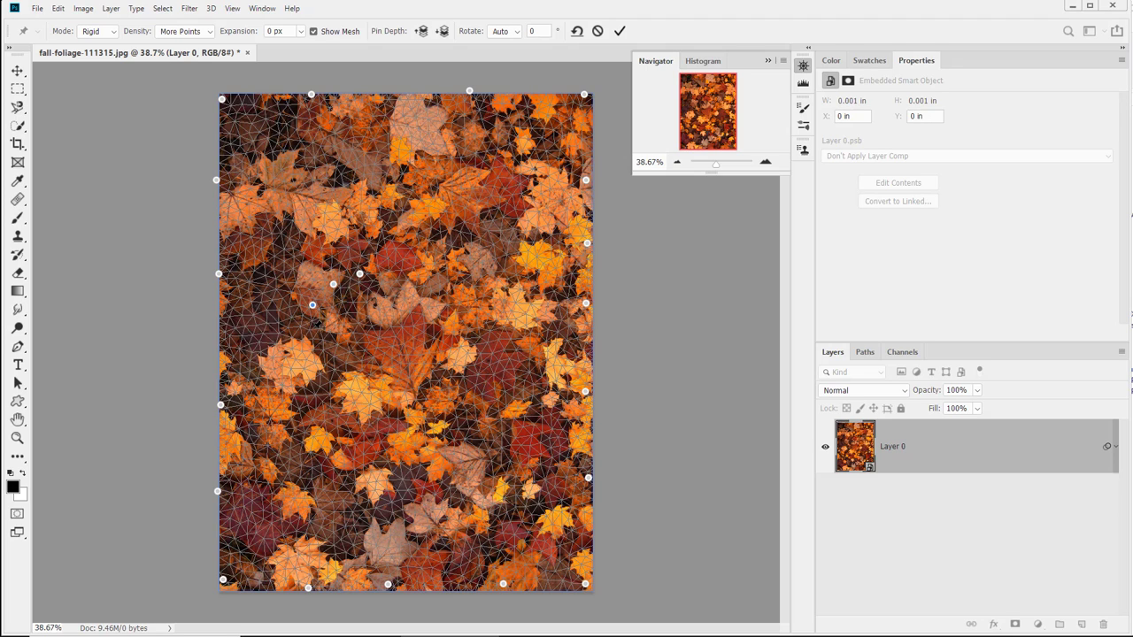
pyautogui.click(308, 366)
pyautogui.click(315, 381)
pyautogui.click(333, 398)
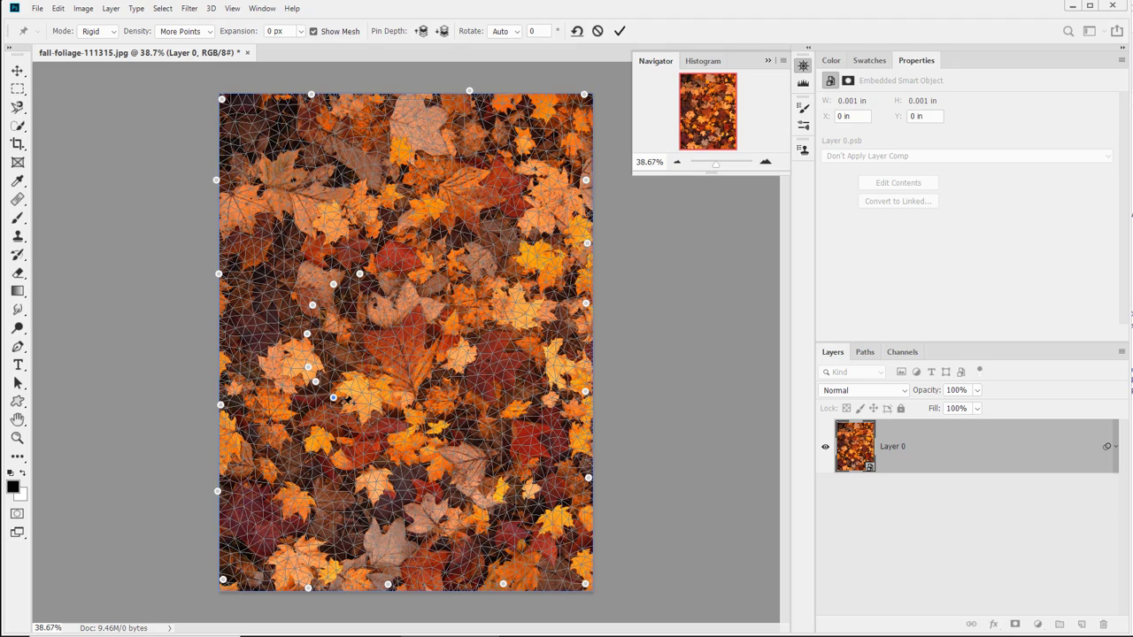
# - Close the circle of pins along its bottom, right side and upper right back to the first pin
pyautogui.click(348, 403)
pyautogui.click(366, 401)
pyautogui.click(387, 397)
pyautogui.click(400, 386)
pyautogui.click(412, 366)
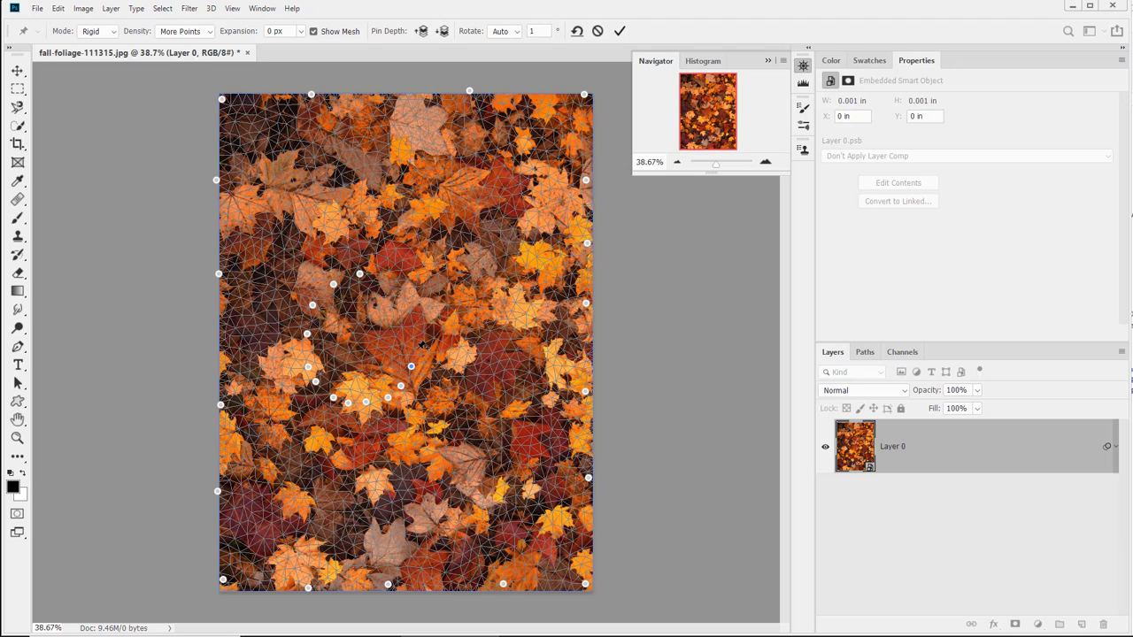
pyautogui.click(408, 315)
pyautogui.click(397, 291)
pyautogui.click(380, 279)
# - Place a pin in the middle of the circle and surround it with a smaller inner ring of seven pins
pyautogui.click(364, 337)
pyautogui.moveTo(365, 317); pyautogui.dragTo(239, 317)
pyautogui.click(337, 319)
pyautogui.click(357, 303)
pyautogui.click(382, 319)
pyautogui.click(388, 340)
pyautogui.click(377, 361)
pyautogui.click(350, 361)
pyautogui.click(331, 339)
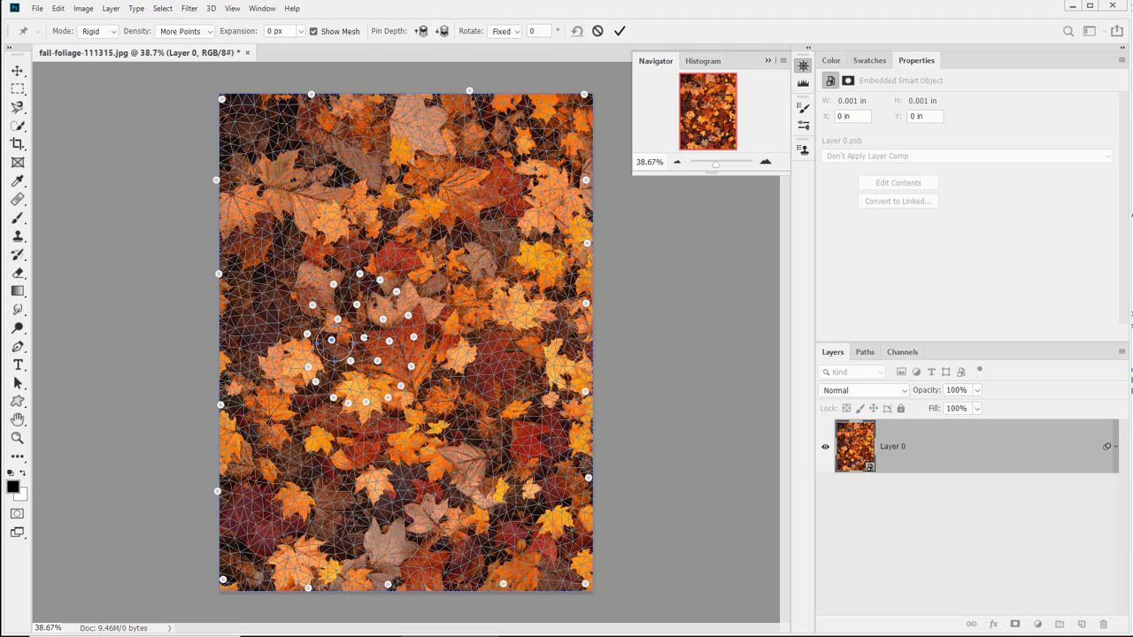
# - Select the pin in the middle of the two rings and hide the mesh
pyautogui.click(364, 337)
pyautogui.press('alt')
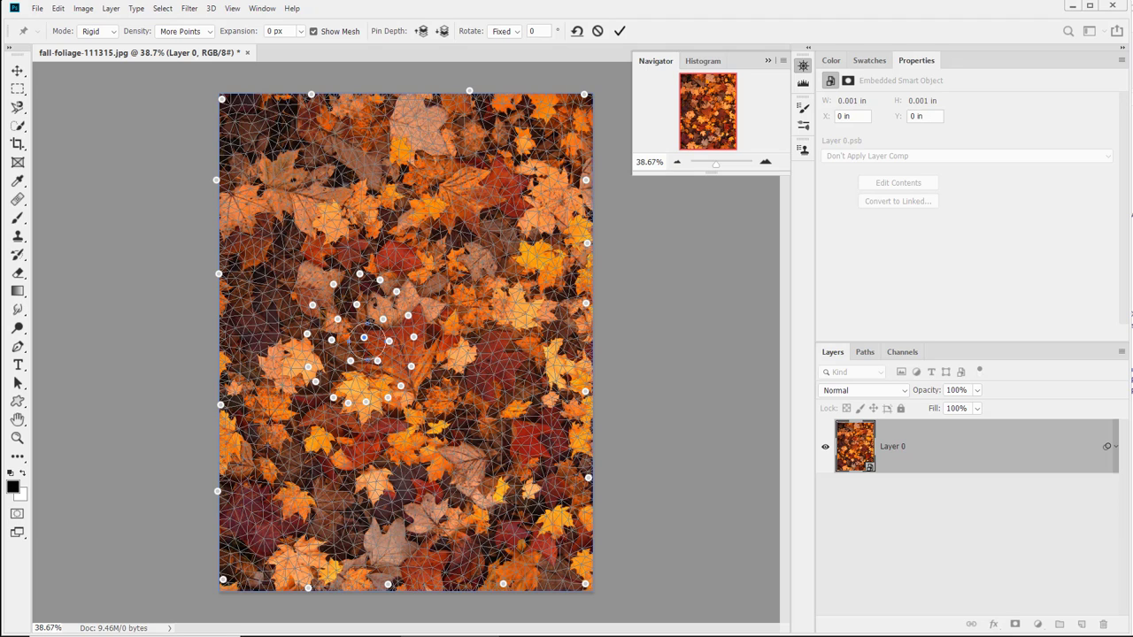
pyautogui.moveTo(373, 321); pyautogui.dragTo(329, 53)
pyautogui.click(313, 31)
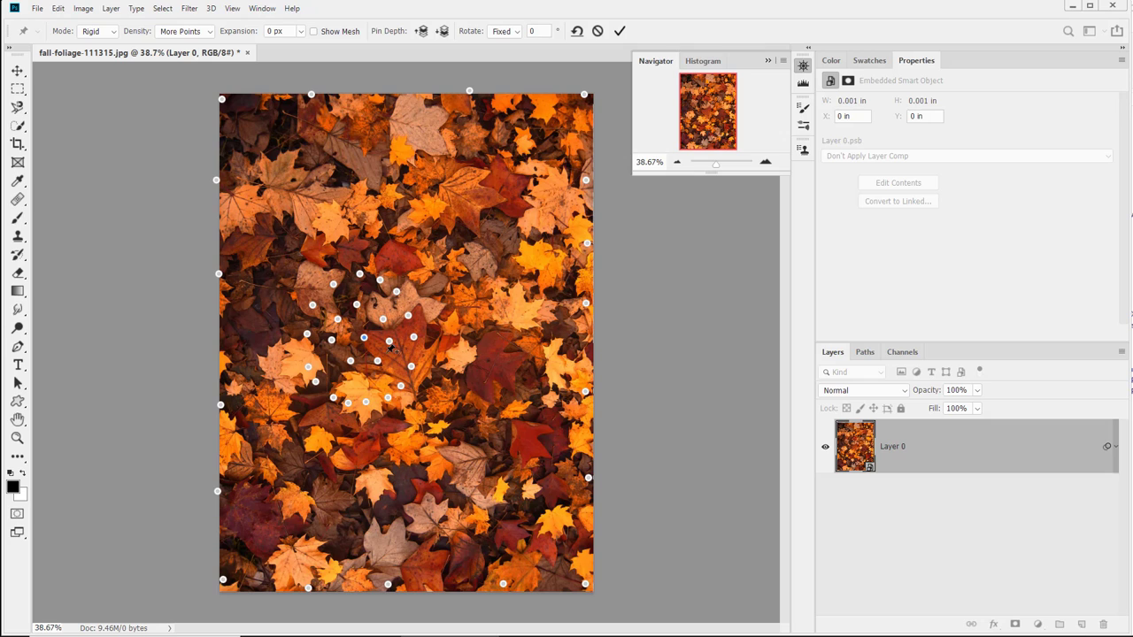
# - Rotate the middle pin to about -62° and move it slightly up and to the left
pyautogui.moveTo(387, 347); pyautogui.dragTo(392, 322)
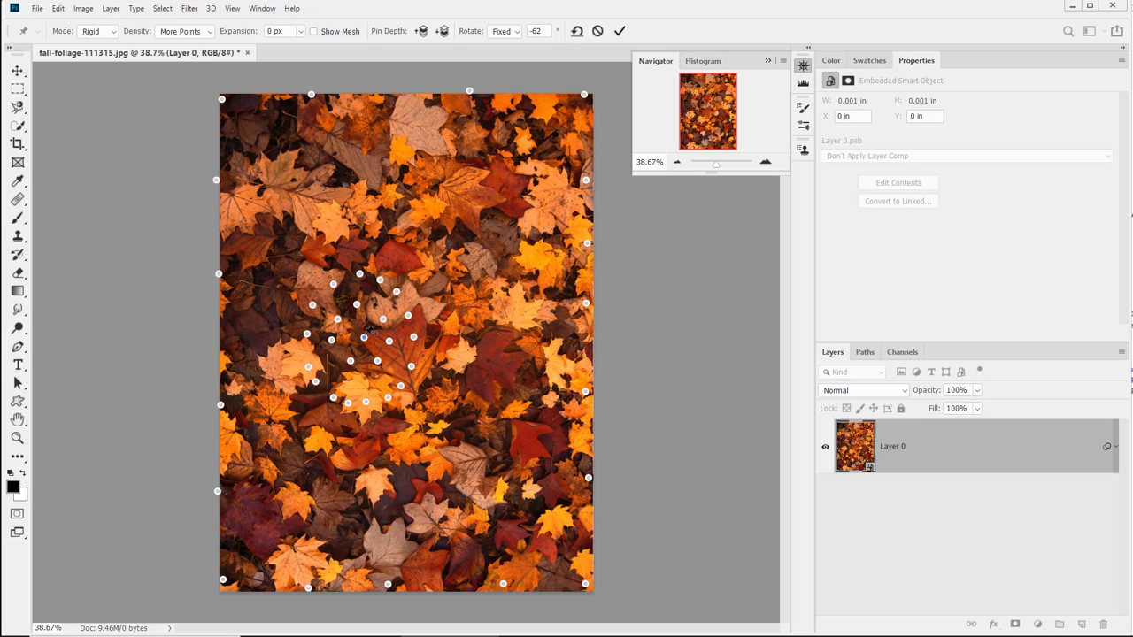
pyautogui.click(361, 333)
pyautogui.moveTo(370, 349); pyautogui.dragTo(360, 338)
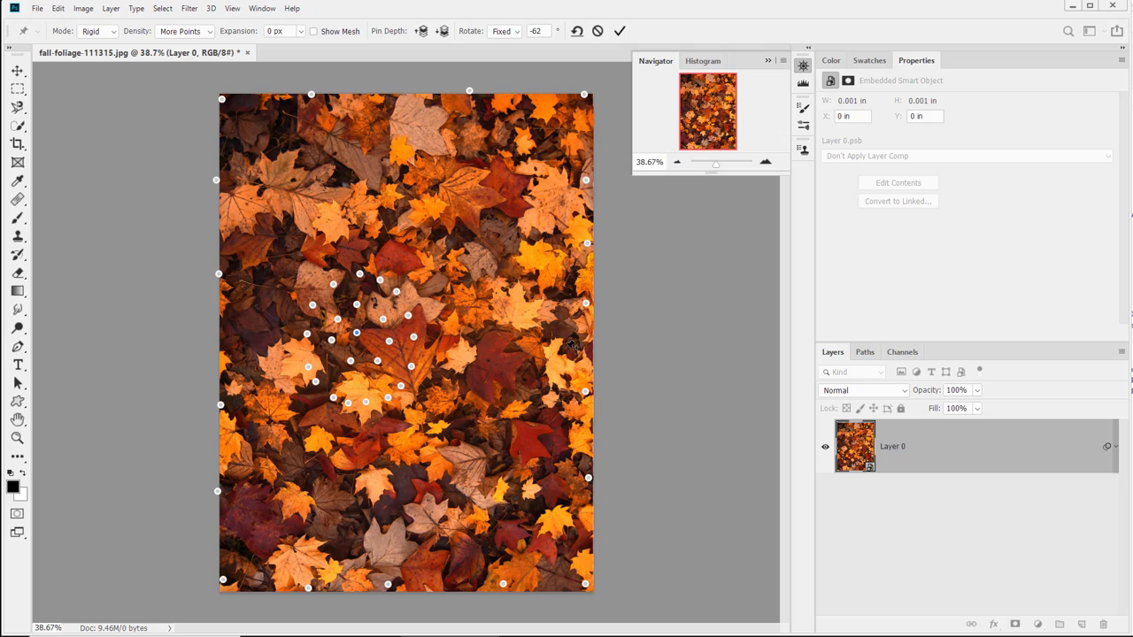